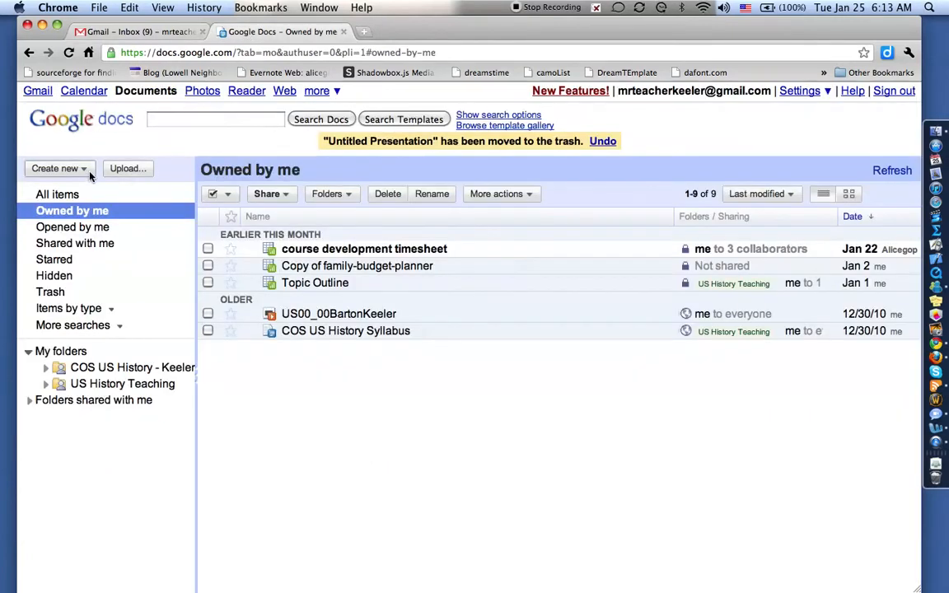
# Step: Create a new blank presentation from the Create new menu and return to its tab
pyautogui.click(85, 170)
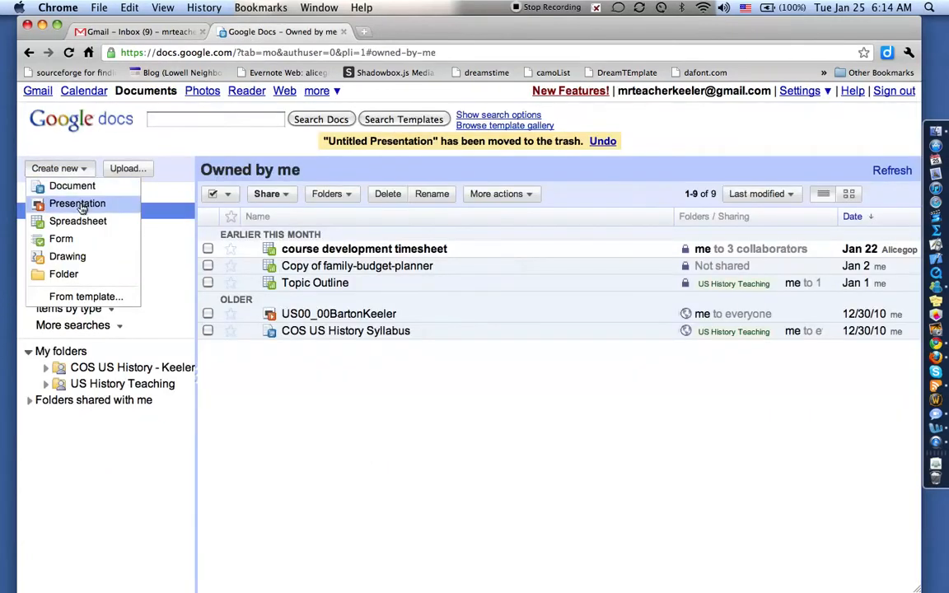
pyautogui.click(80, 206)
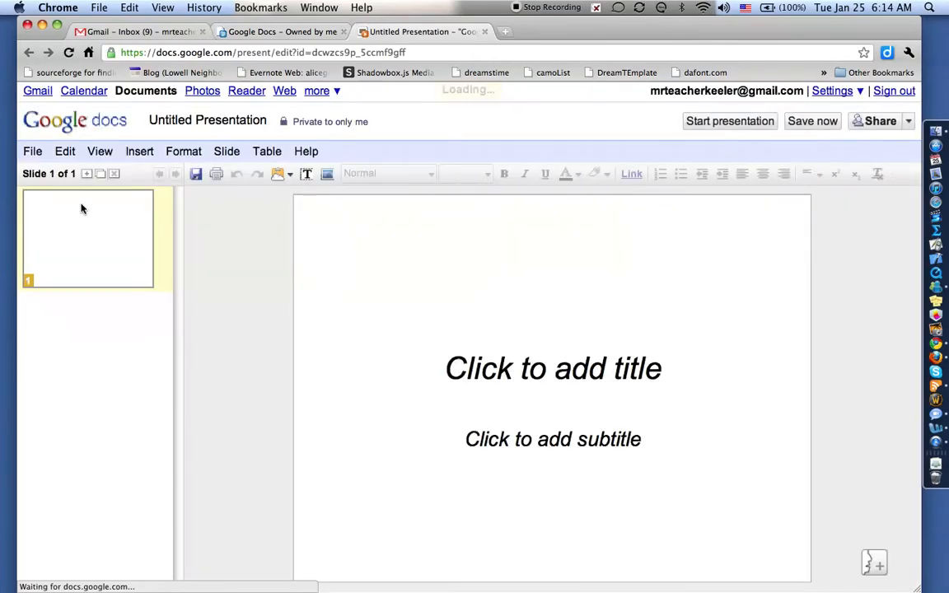
pyautogui.click(305, 31)
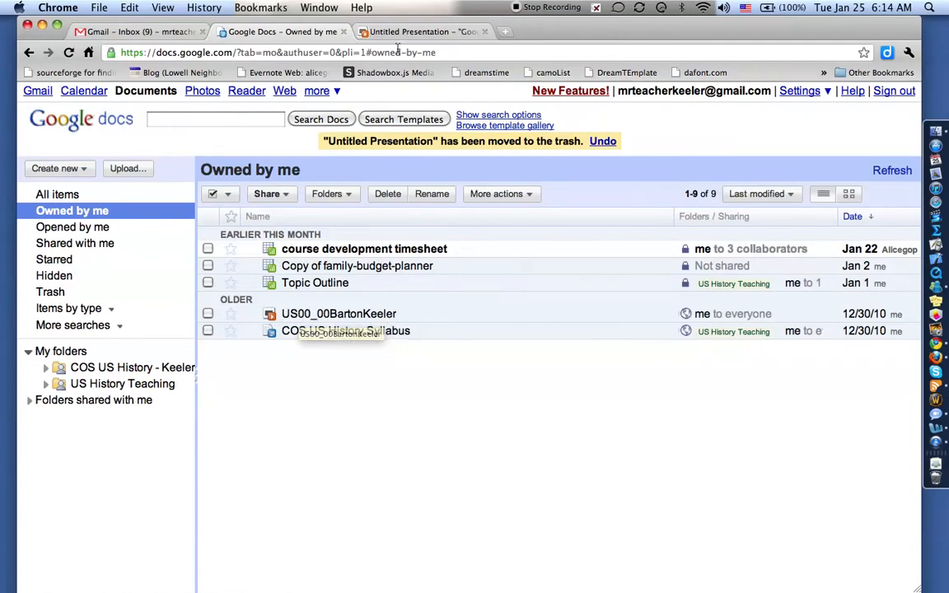
pyautogui.click(356, 30)
# Step: Rename the presentation to 'US06_03' followed by the author's full name
pyautogui.click(223, 122)
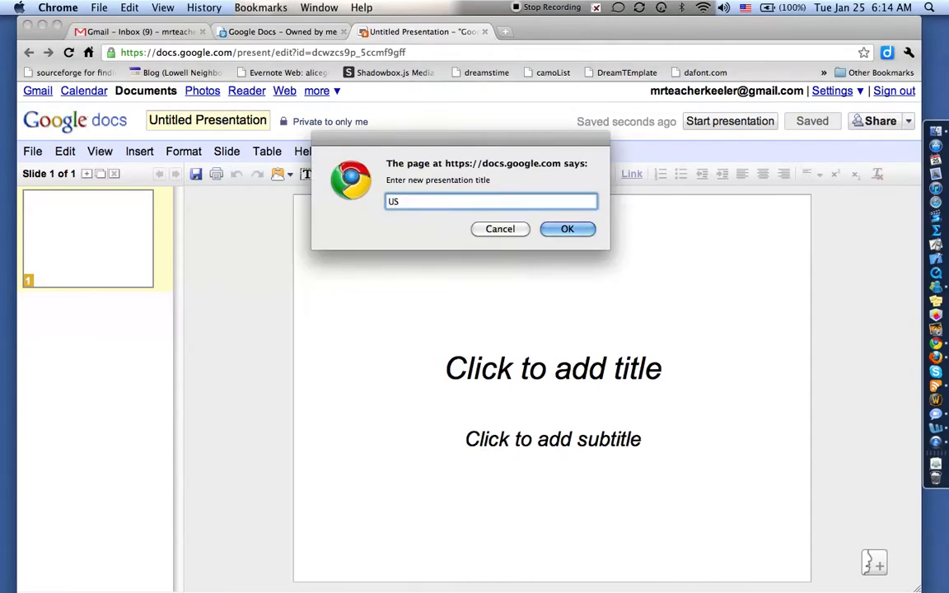
pyautogui.click(568, 228)
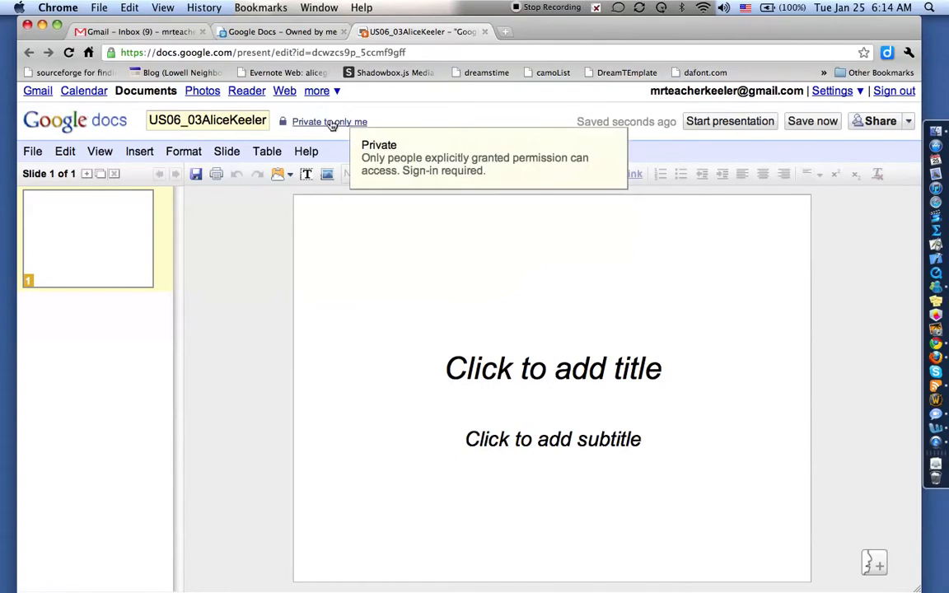
pyautogui.moveTo(337, 128)
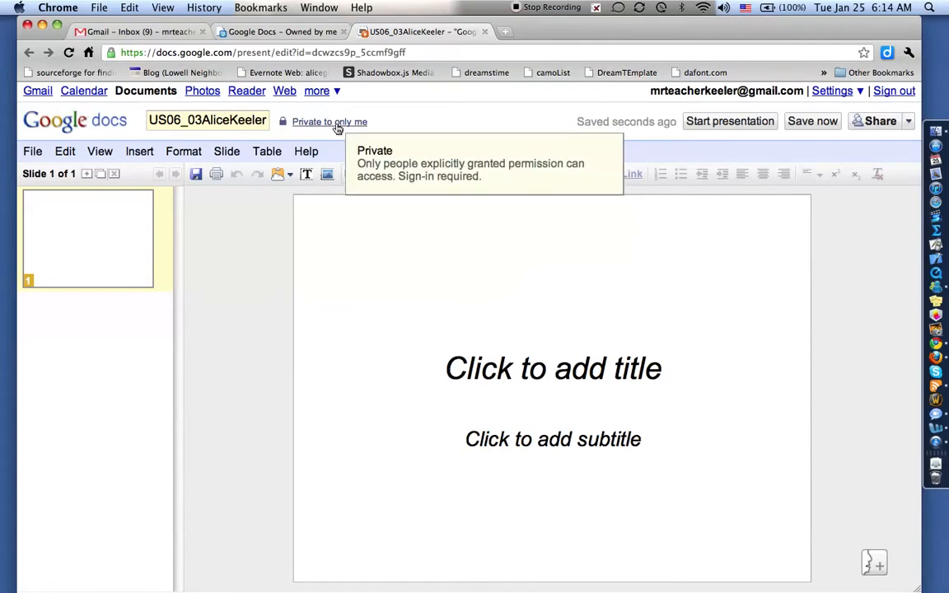
pyautogui.click(333, 123)
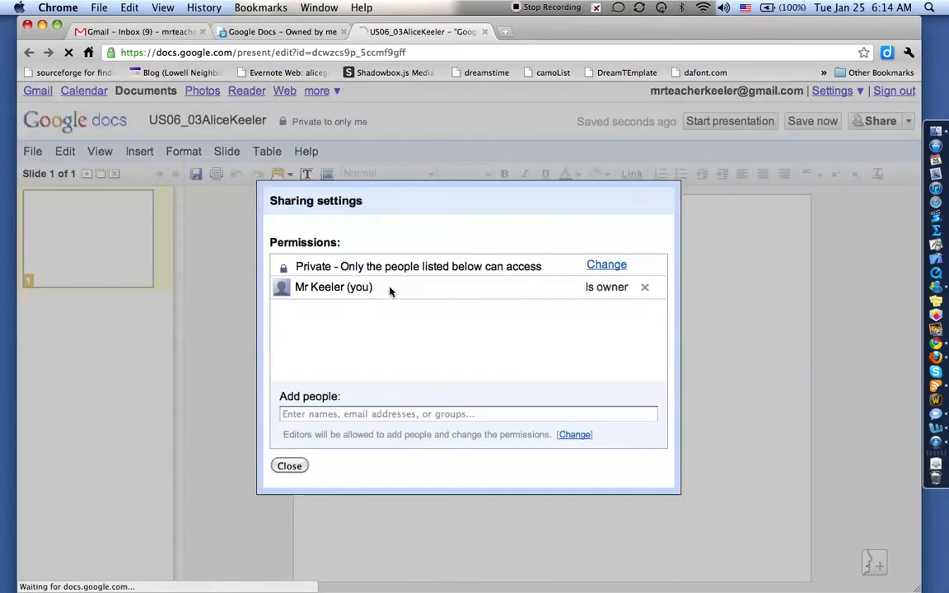
# Step: Invite a collaborator's e-mail address with edit access, then close the sharing settings
pyautogui.click(354, 414)
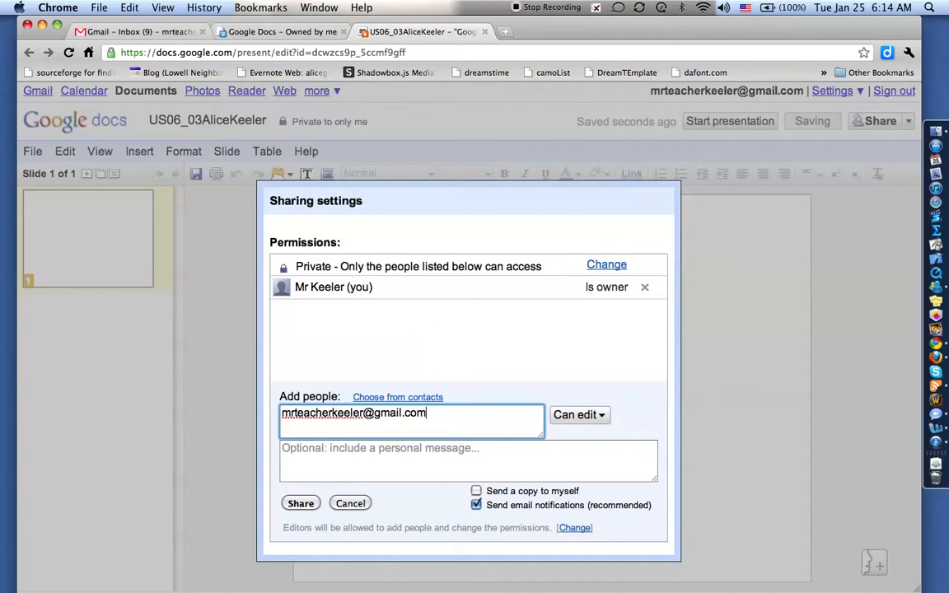
pyautogui.click(301, 504)
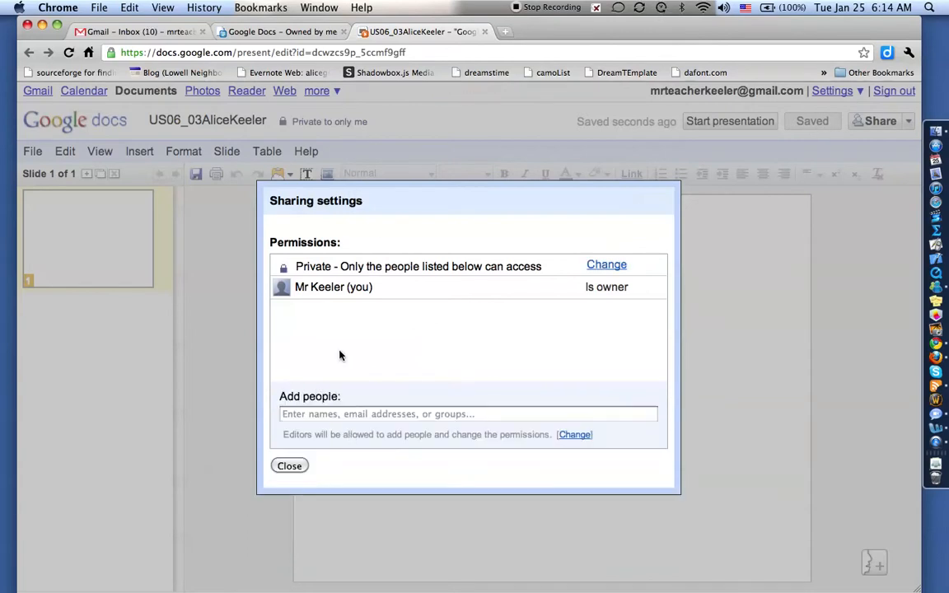
pyautogui.click(289, 467)
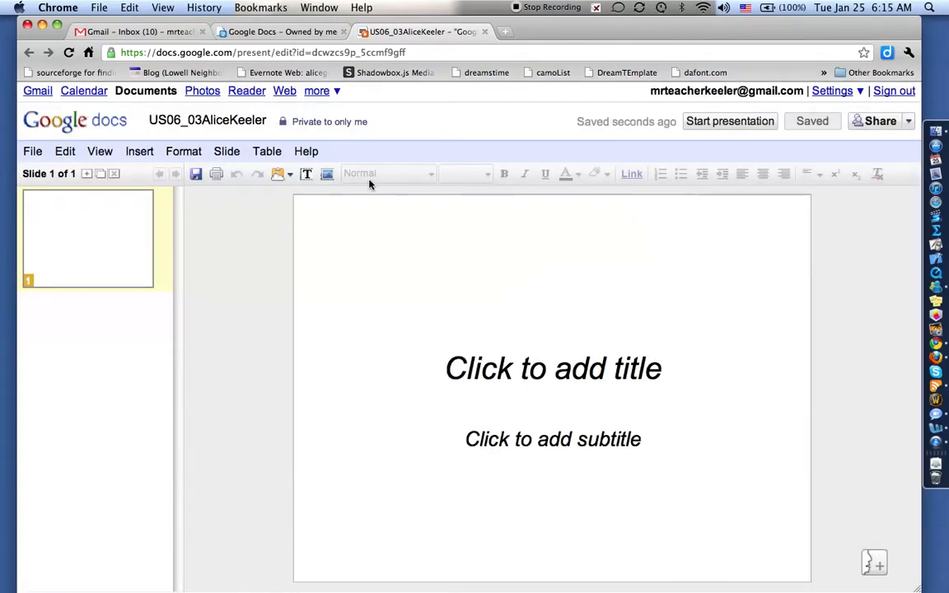
# Step: Title the slide '6.03 Presentation' and add a 'By' subtitle with the author's name
pyautogui.click(514, 365)
pyautogui.click(538, 394)
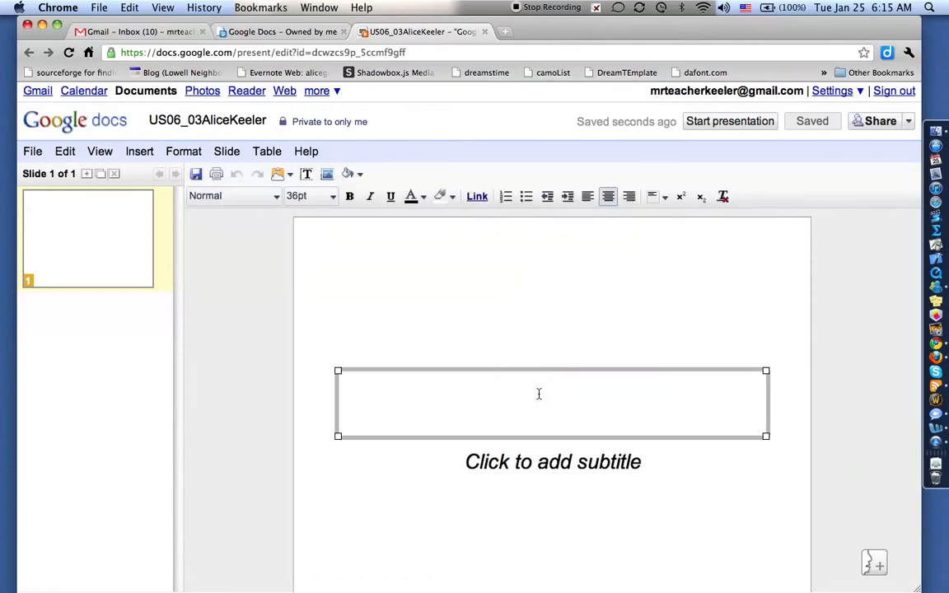
pyautogui.write('6.0')
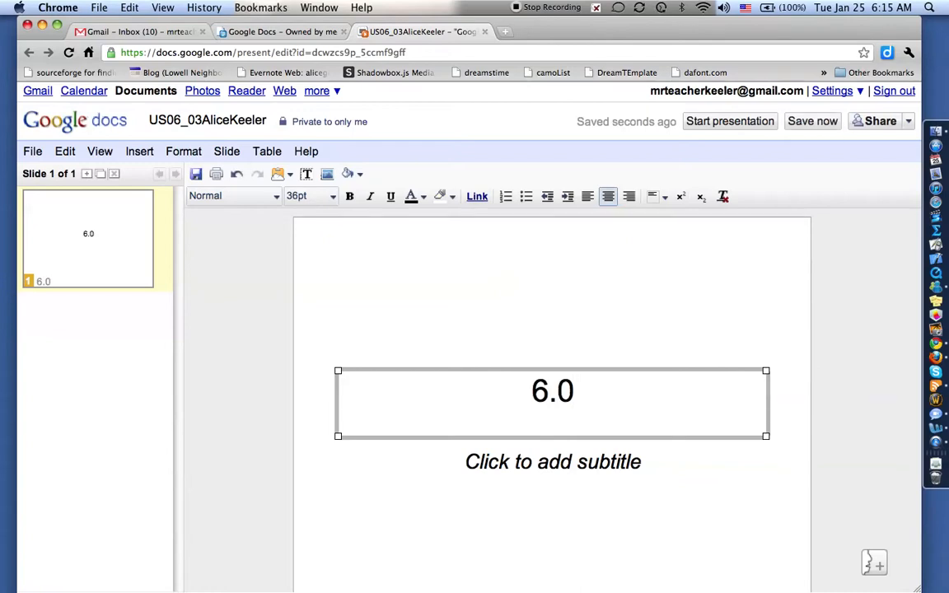
pyautogui.write('3')
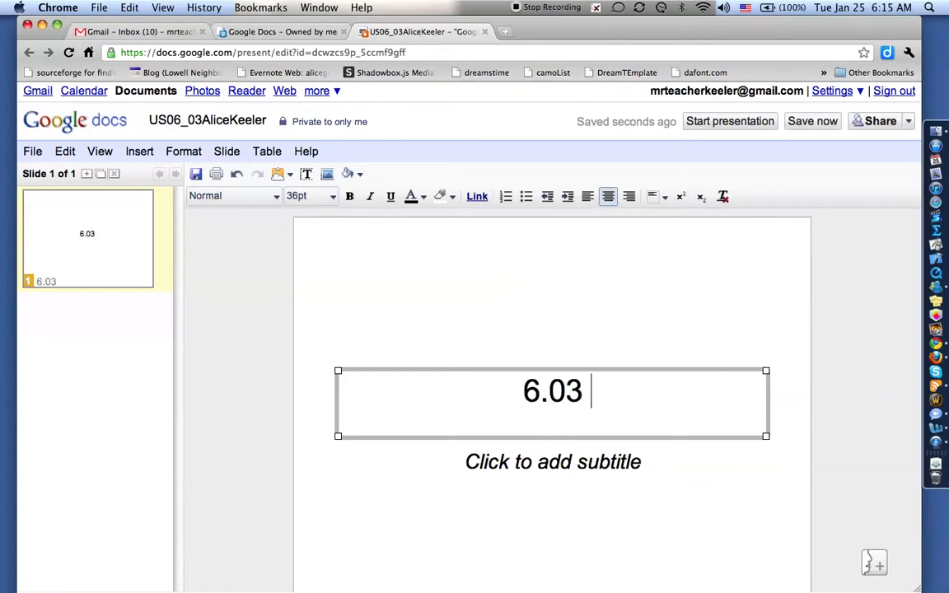
pyautogui.write(' Present')
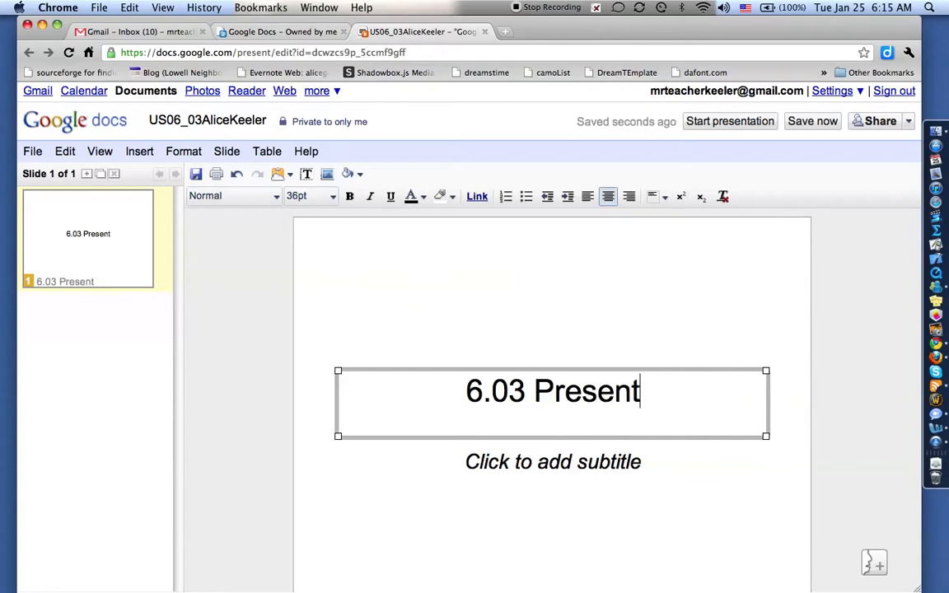
pyautogui.write('ation')
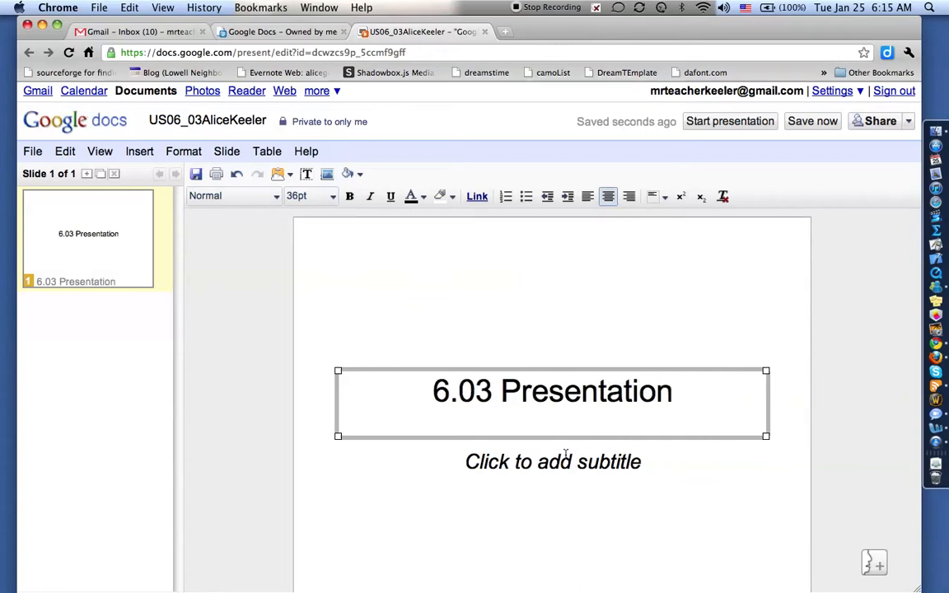
pyautogui.click(556, 464)
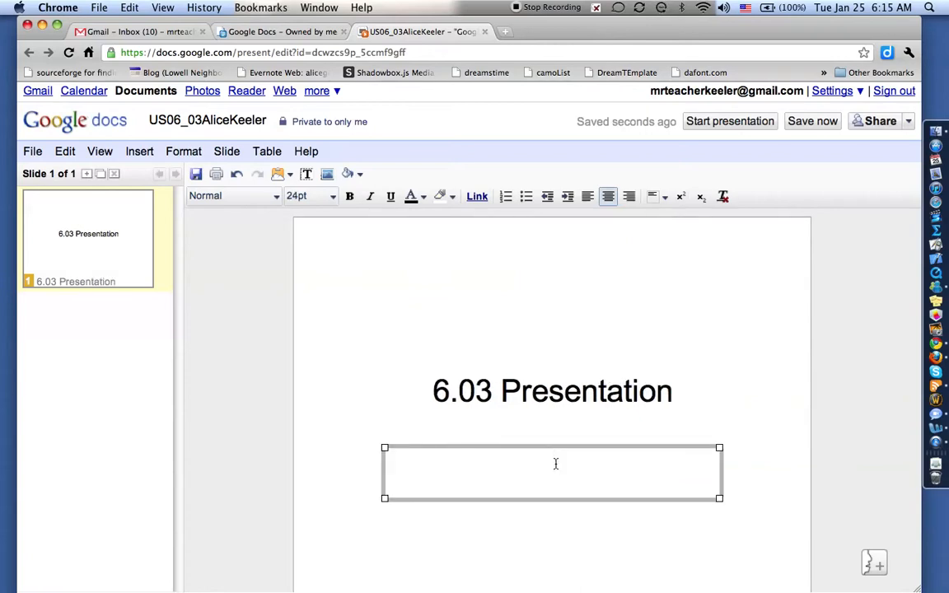
pyautogui.click(226, 246)
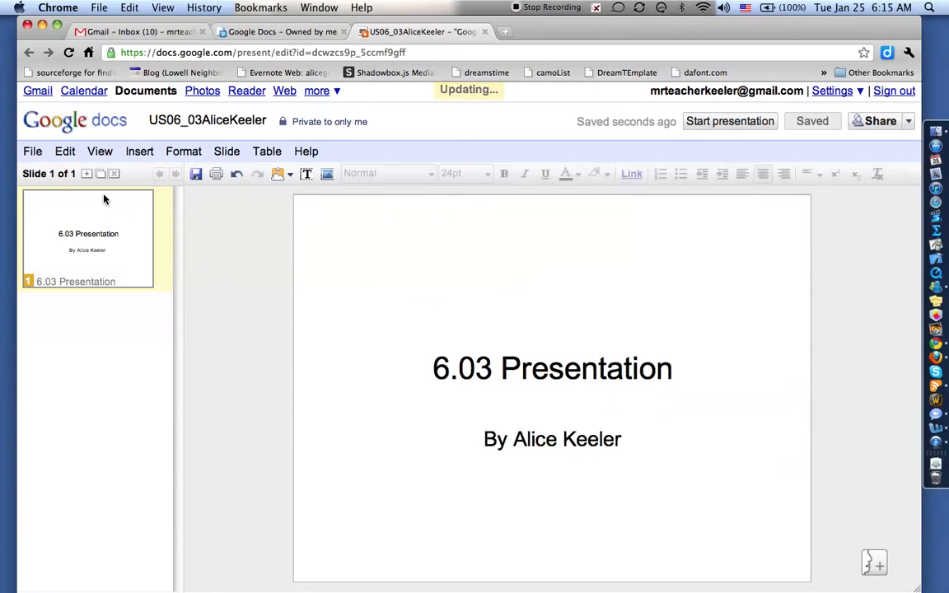
# Step: Apply the Gradient Black theme through Presentation settings > Change theme
pyautogui.click(267, 151)
pyautogui.moveTo(216, 151)
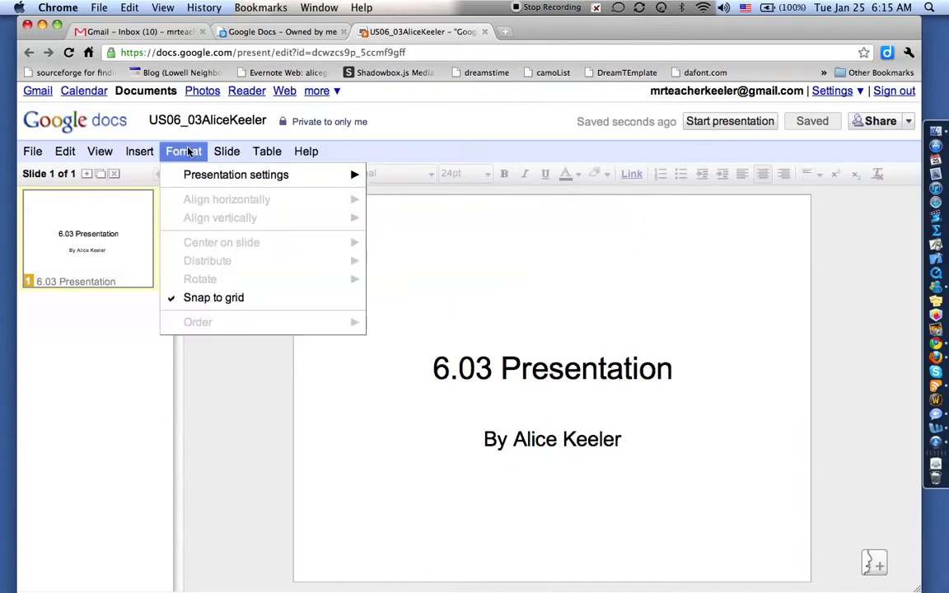
pyautogui.moveTo(189, 175)
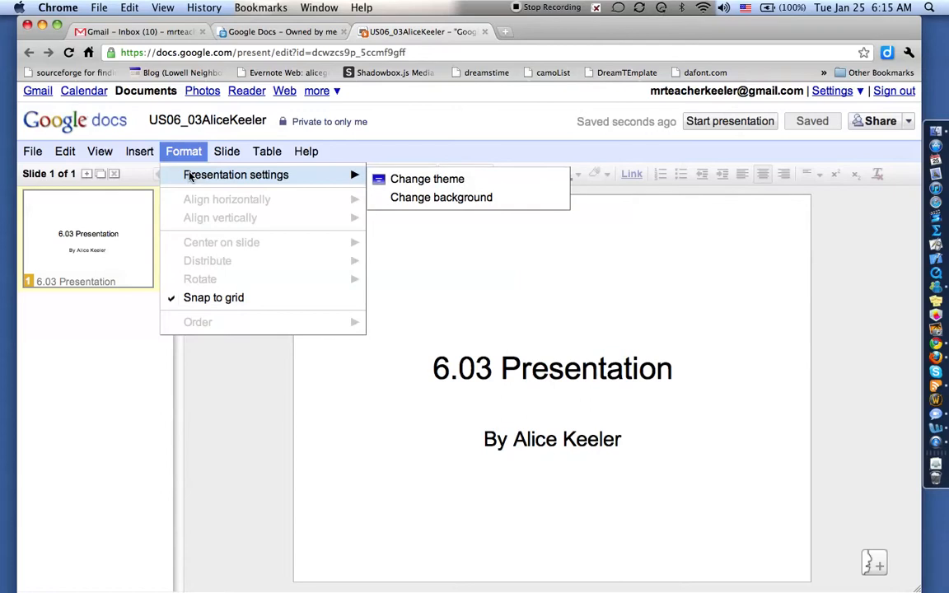
pyautogui.click(438, 179)
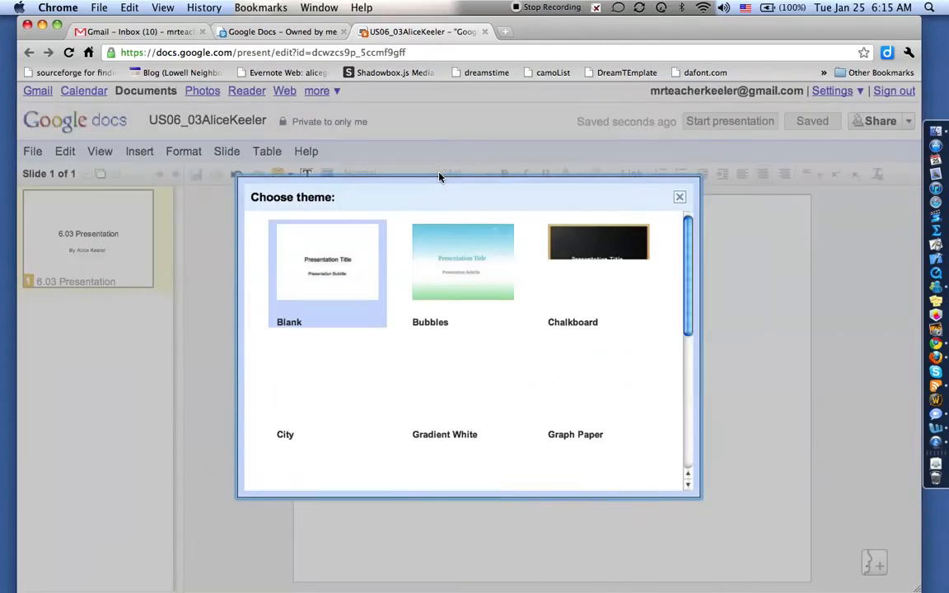
pyautogui.moveTo(632, 261); pyautogui.dragTo(690, 371)
pyautogui.click(590, 396)
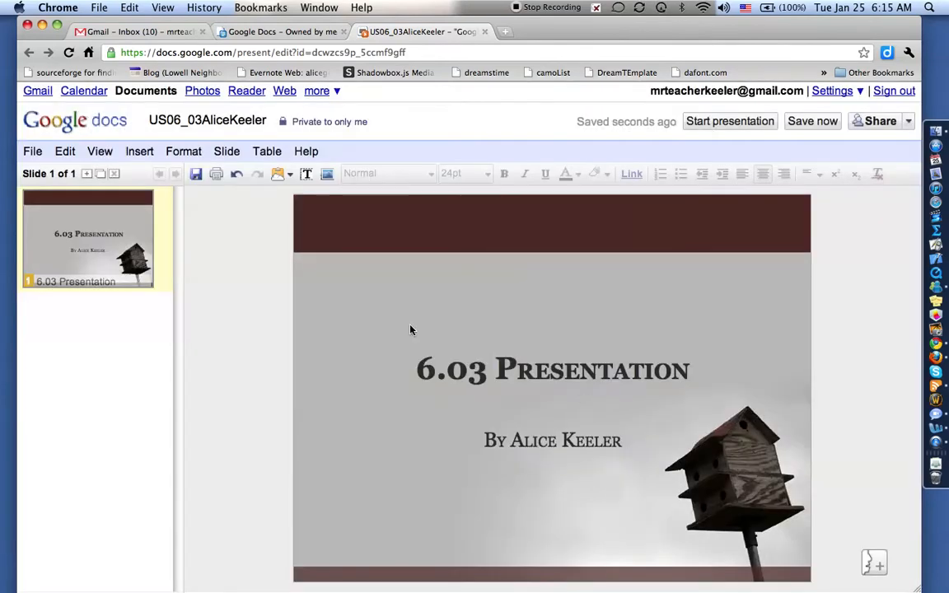
# Step: Replace it with the Grass spiral-notebook theme
pyautogui.click(183, 152)
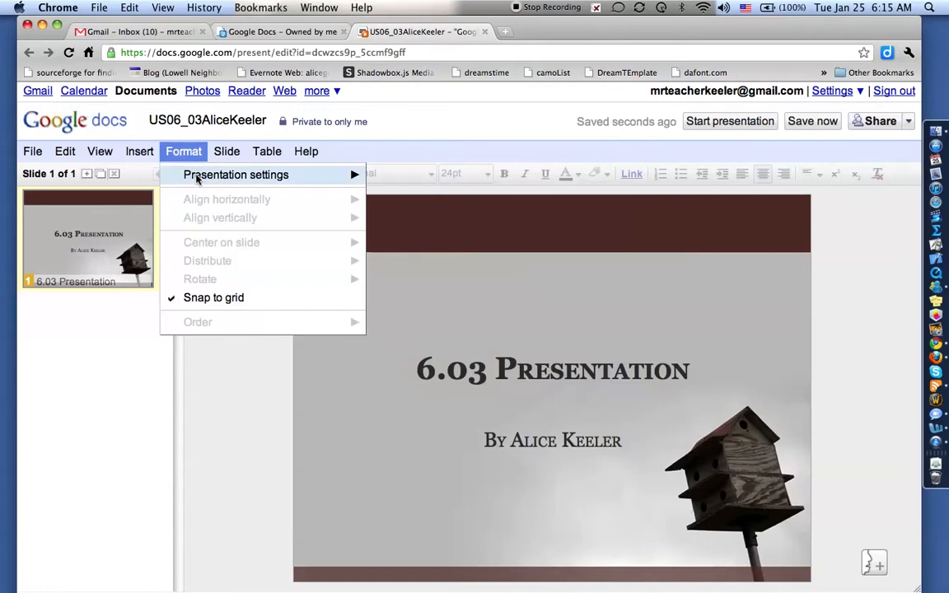
pyautogui.moveTo(197, 179)
pyautogui.click(394, 179)
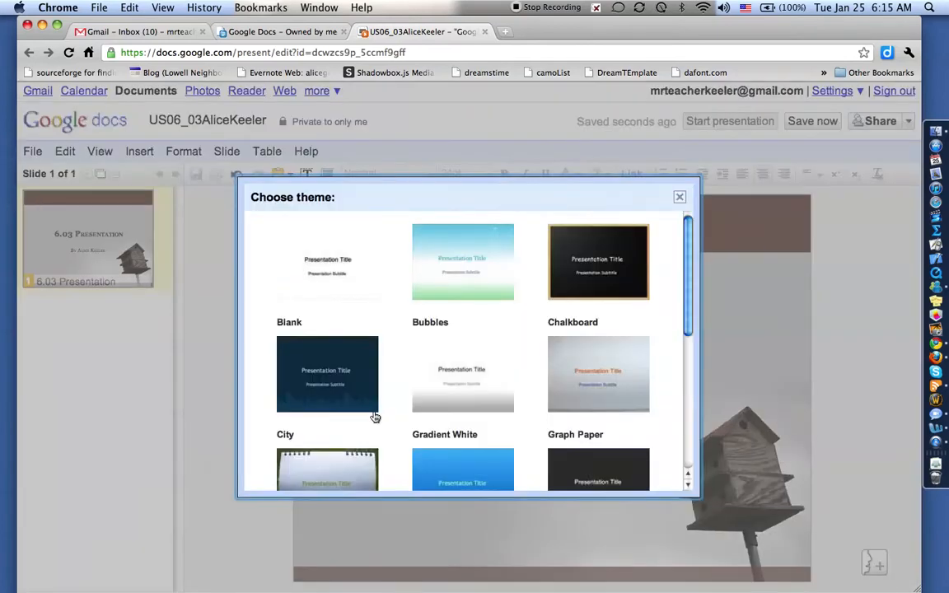
pyautogui.click(345, 461)
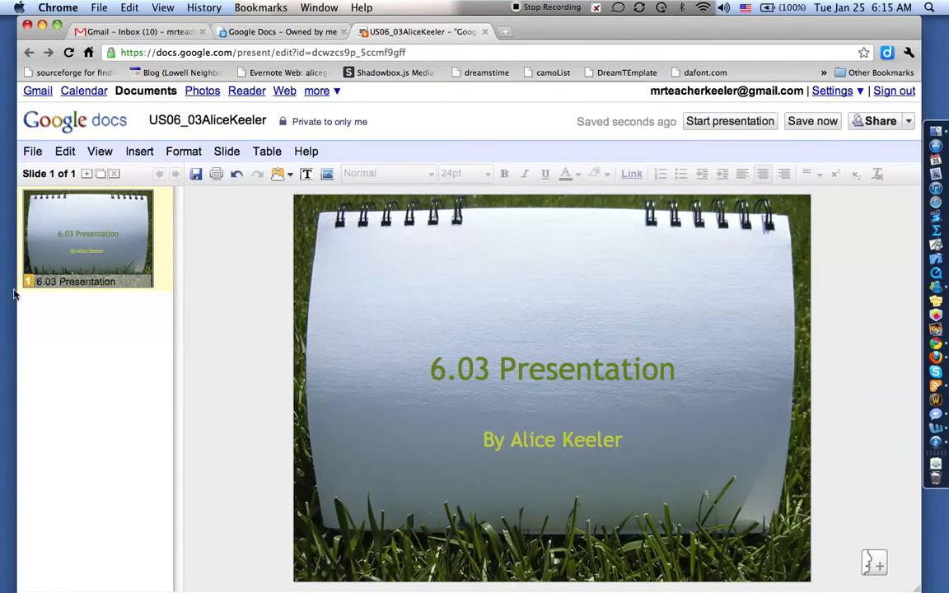
# Step: Add a new slide with the Caption layout
pyautogui.click(88, 175)
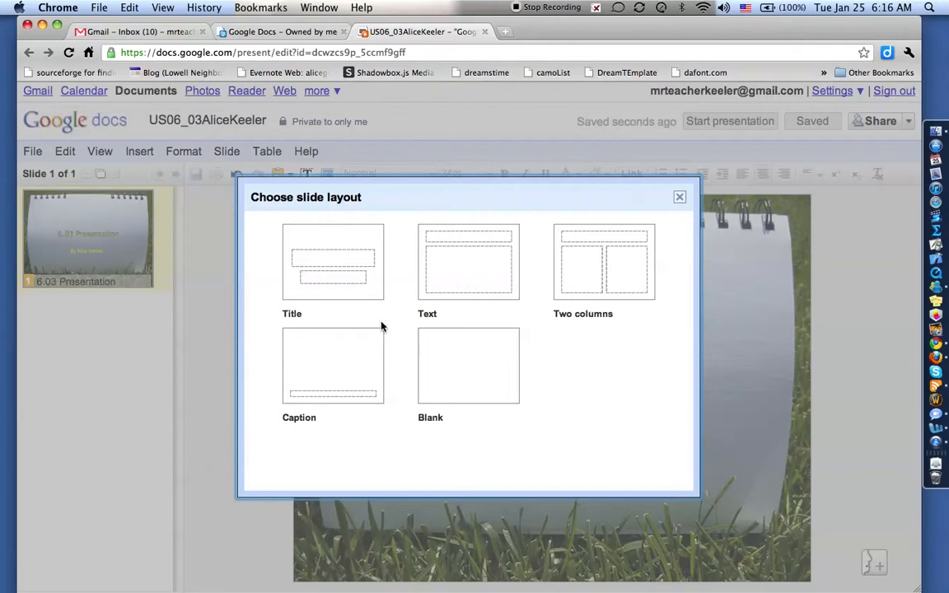
pyautogui.click(339, 368)
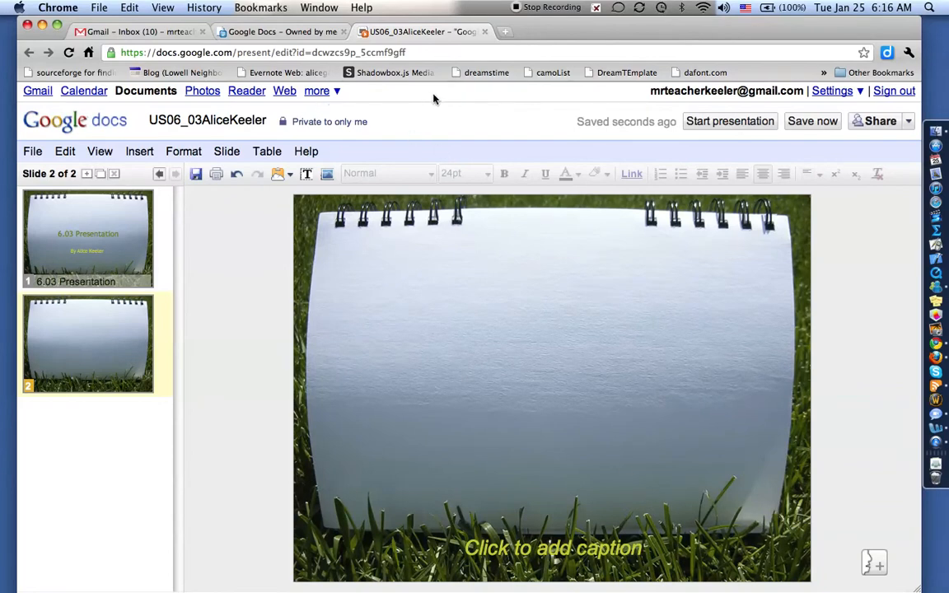
# Step: Open Google Images and pull its tab out into a separate window
pyautogui.click(335, 96)
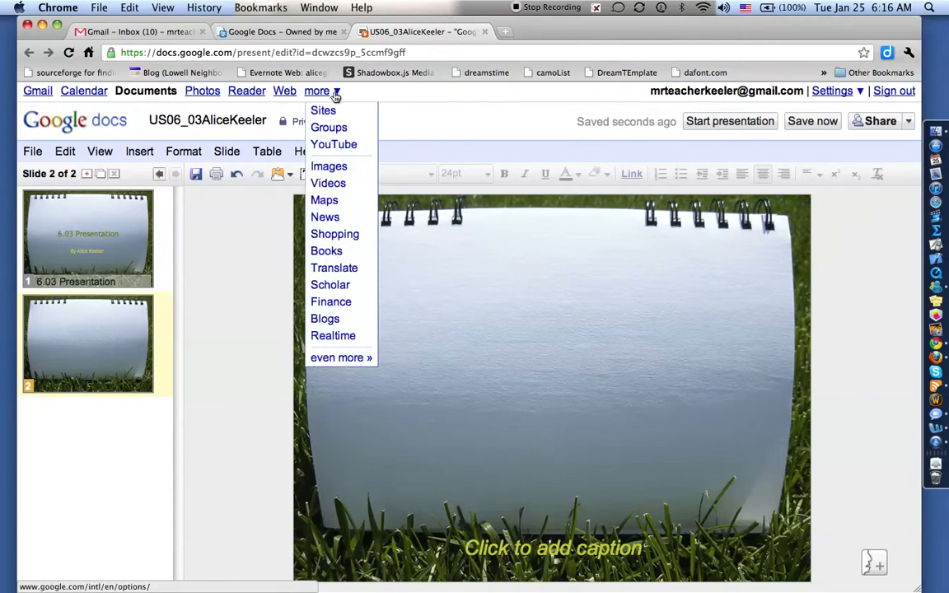
pyautogui.click(338, 169)
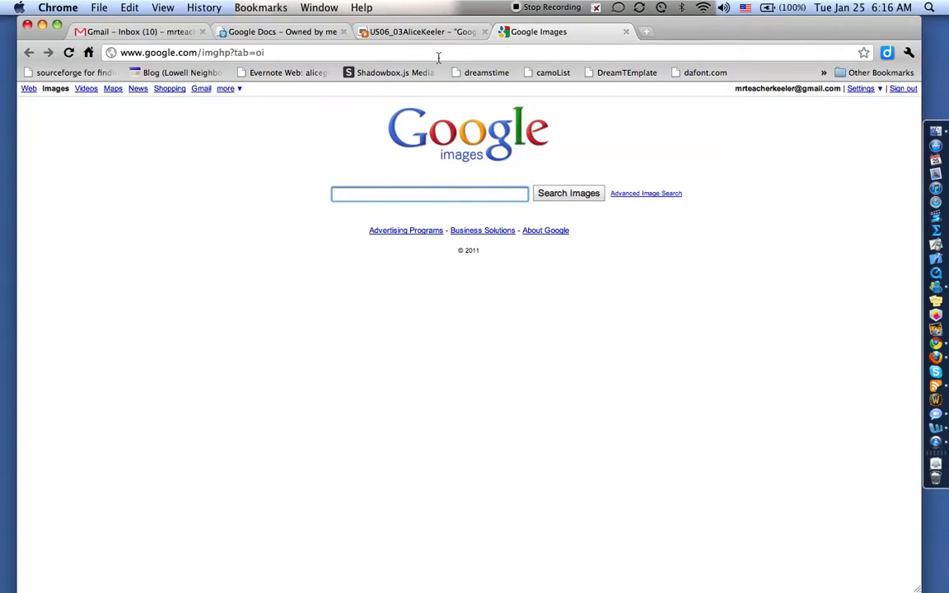
pyautogui.moveTo(540, 33); pyautogui.dragTo(917, 91)
# Step: Resize both windows, with the presentation on the left and Google Images on the right
pyautogui.click(615, 32)
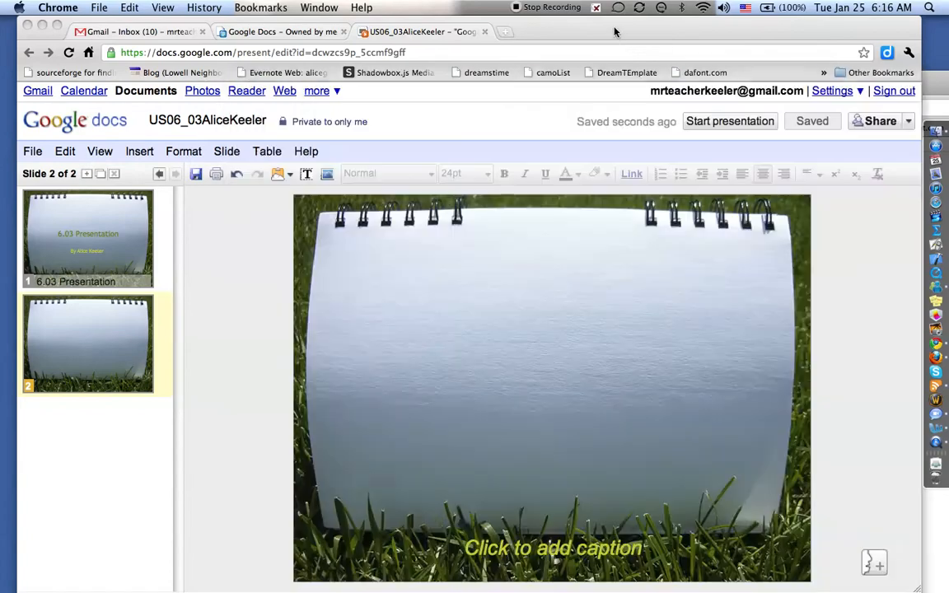
pyautogui.moveTo(916, 590); pyautogui.dragTo(541, 590)
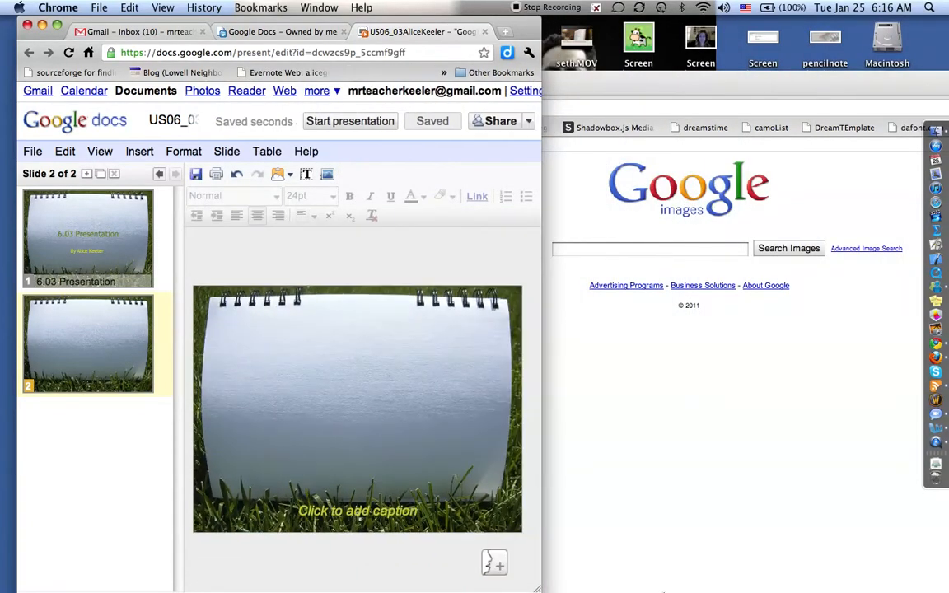
pyautogui.moveTo(676, 91); pyautogui.dragTo(385, 8)
pyautogui.moveTo(853, 588); pyautogui.dragTo(453, 589)
pyautogui.moveTo(224, 25); pyautogui.dragTo(714, 24)
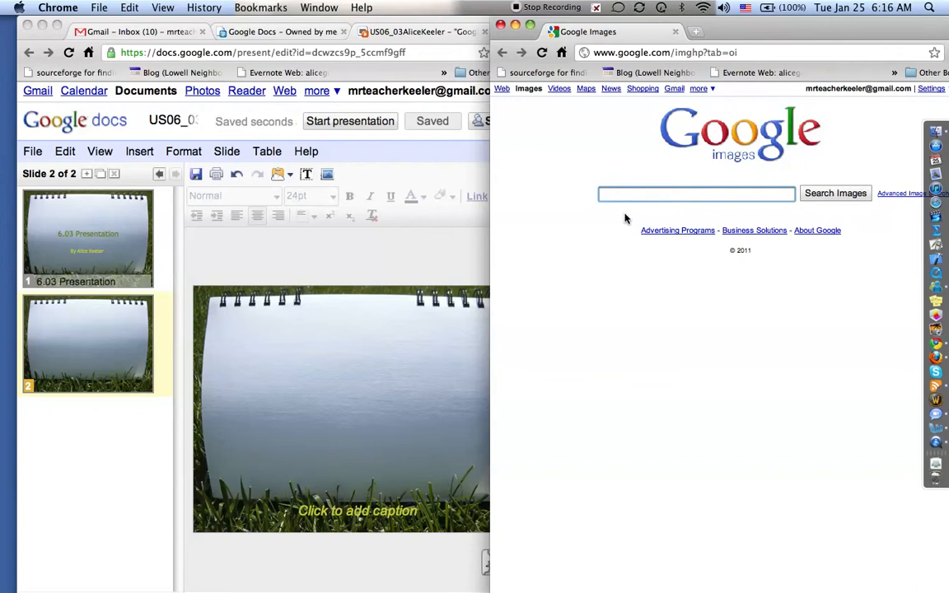
# Step: Search Google Images for '1920's' and open the Florida Railroads in the 1920s cover
pyautogui.write("1920's")
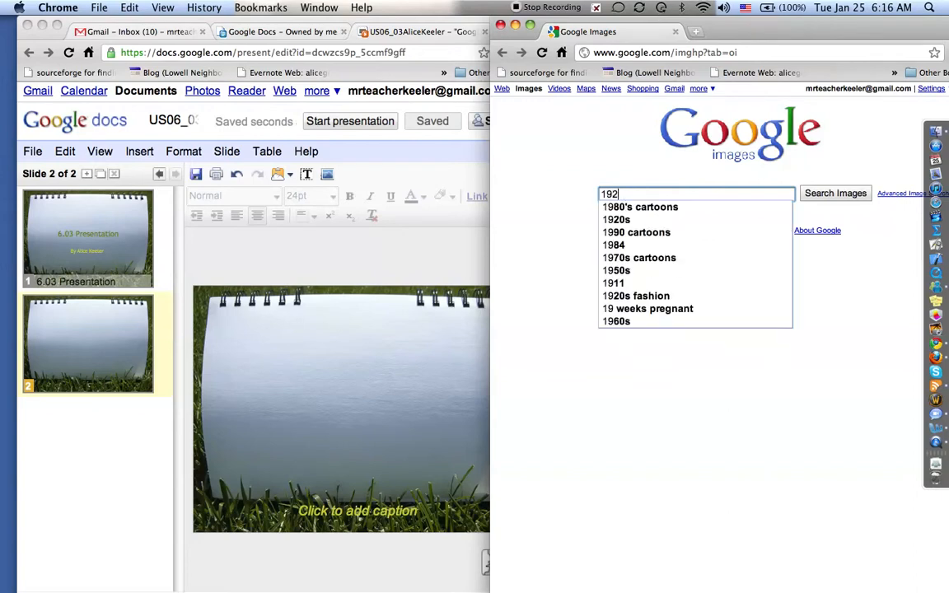
pyautogui.press('Return')
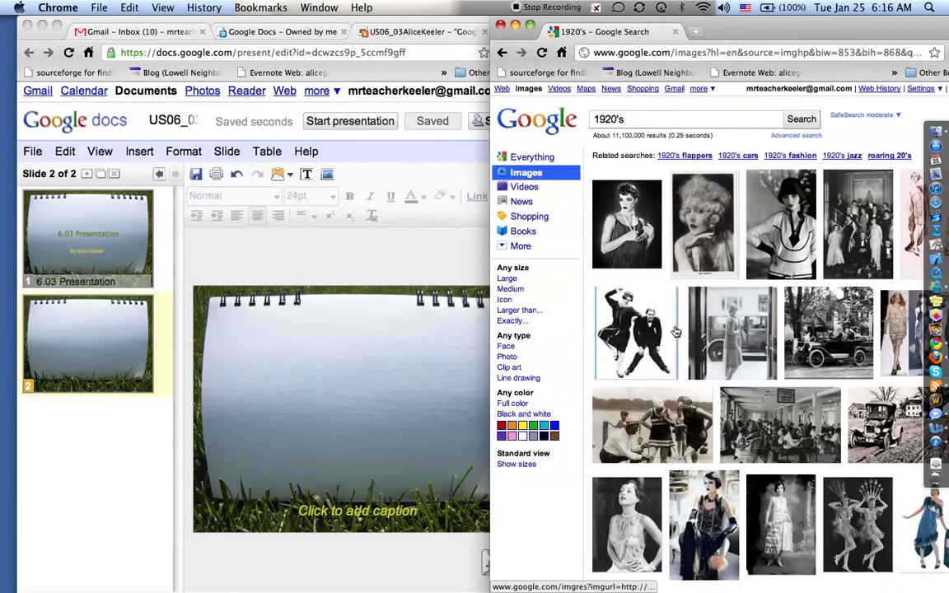
pyautogui.scroll(-2, 676, 331)
pyautogui.scroll(-5, 765, 427)
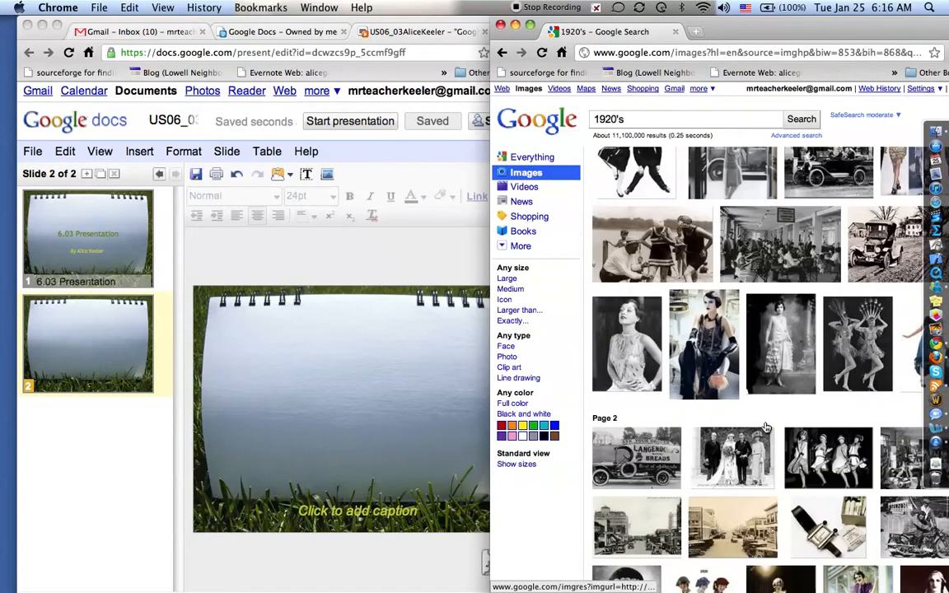
pyautogui.scroll(-3, 765, 427)
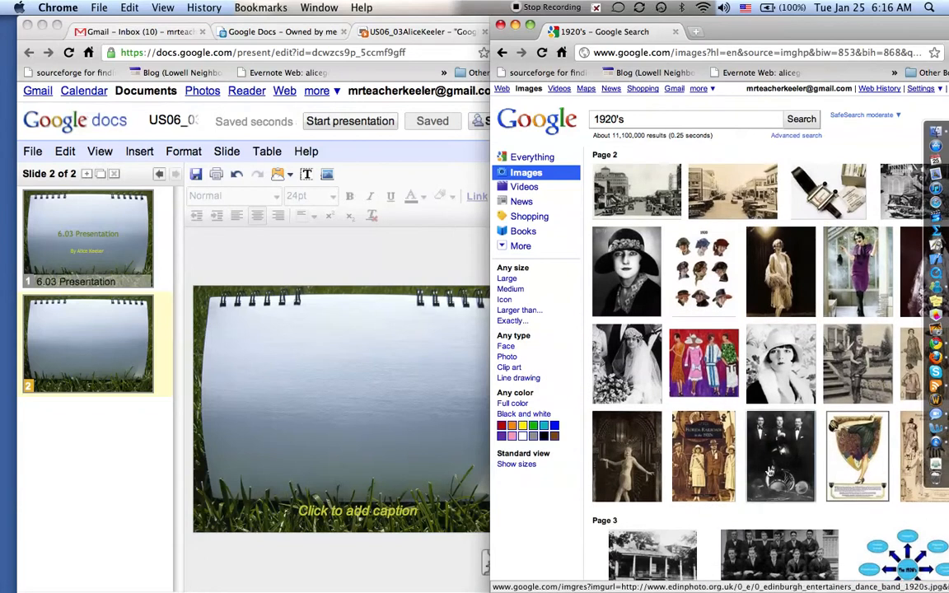
pyautogui.click(716, 477)
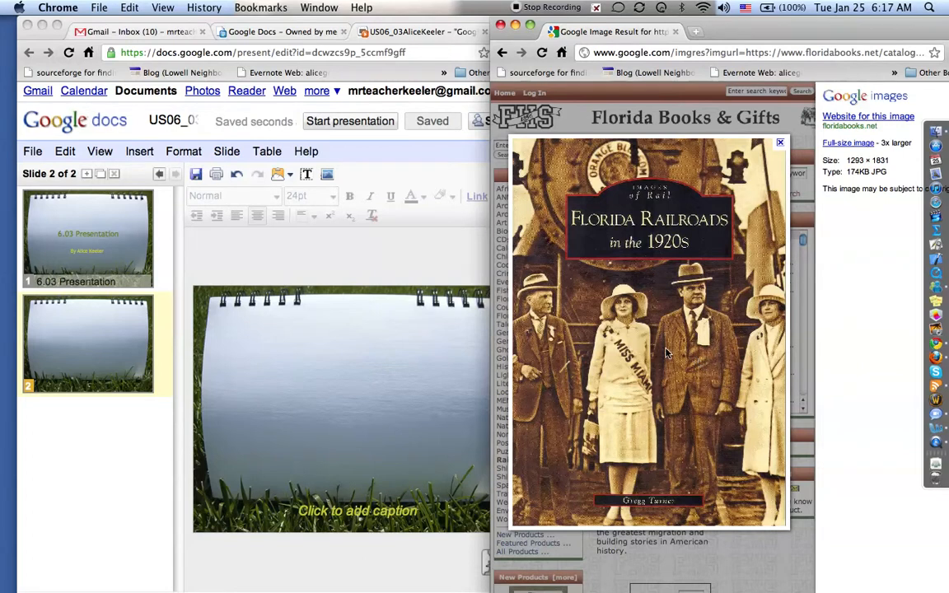
# Step: Drop the Florida Railroads cover onto slide 2, caption it 'Florida Railroad', and return to the results
pyautogui.moveTo(665, 349); pyautogui.dragTo(452, 388)
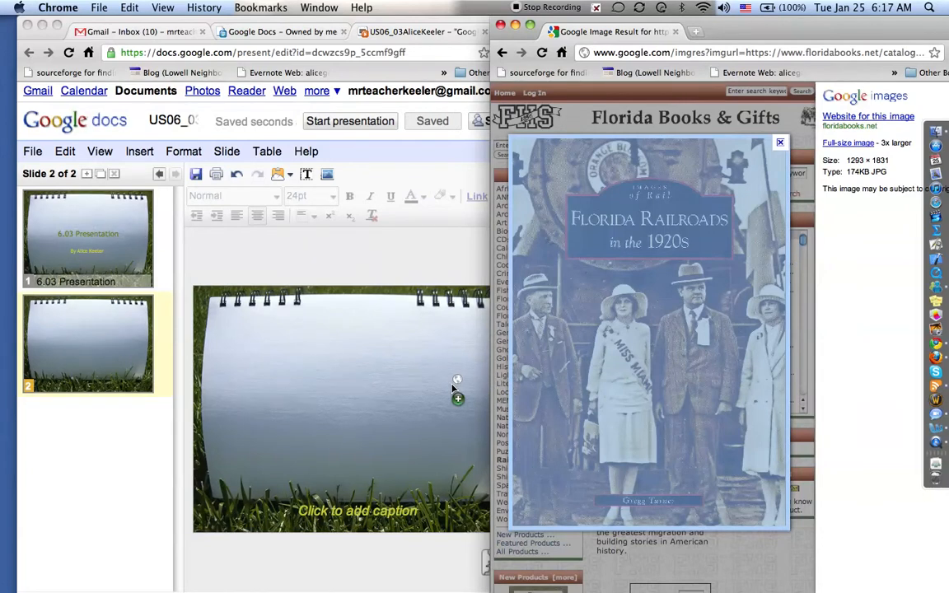
pyautogui.moveTo(453, 388); pyautogui.dragTo(391, 392)
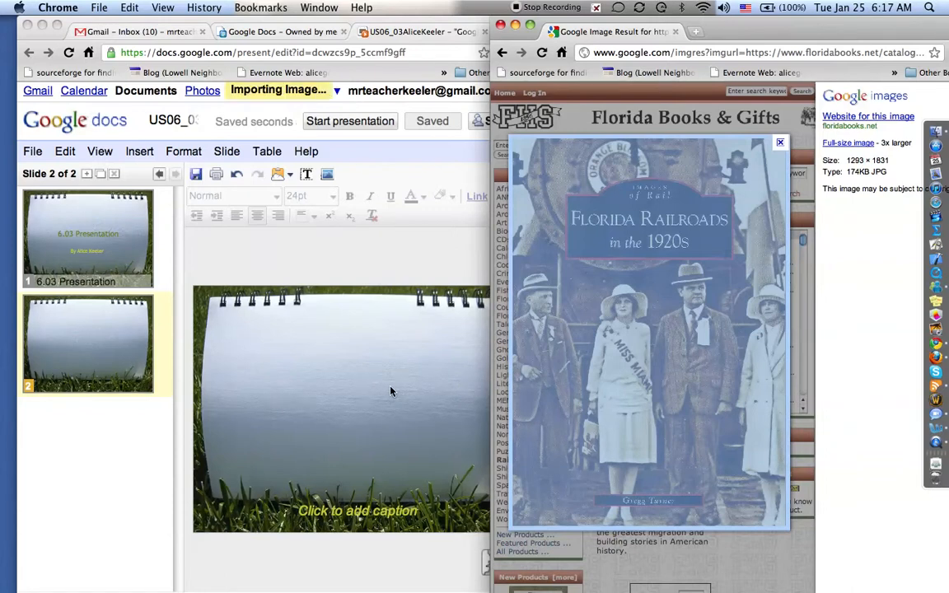
pyautogui.moveTo(390, 391); pyautogui.dragTo(392, 387)
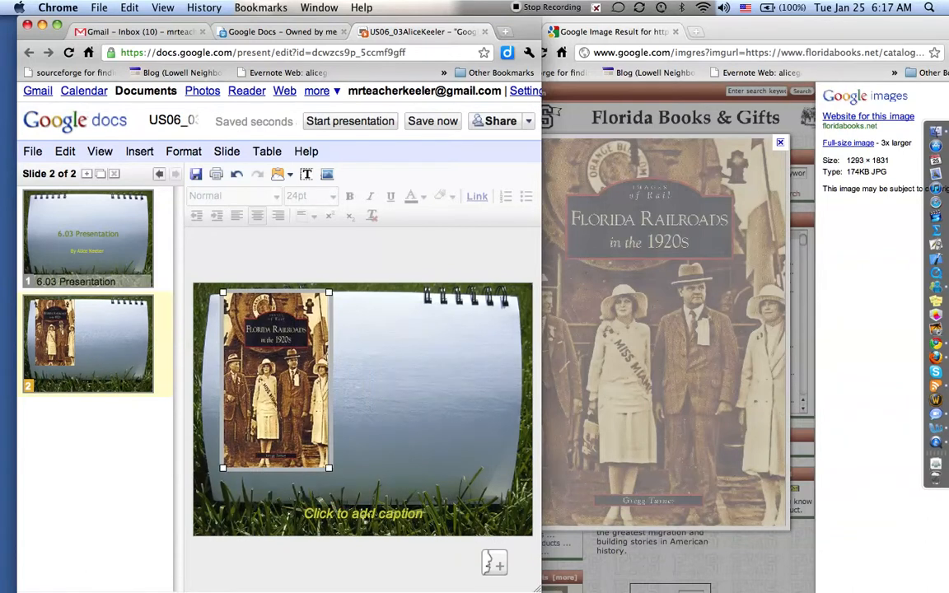
pyautogui.click(365, 513)
pyautogui.write('Flor')
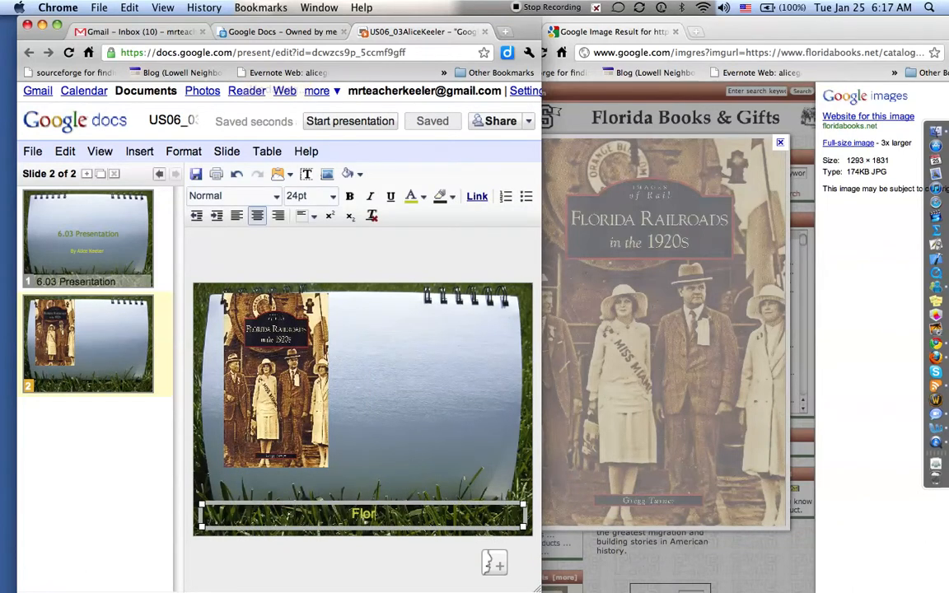
pyautogui.write('ida Railroad')
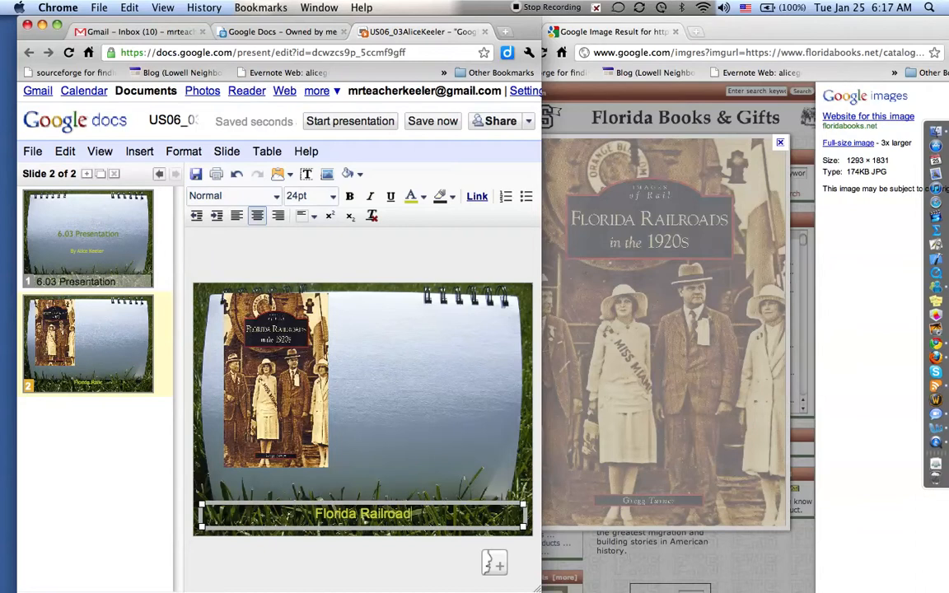
pyautogui.click(666, 133)
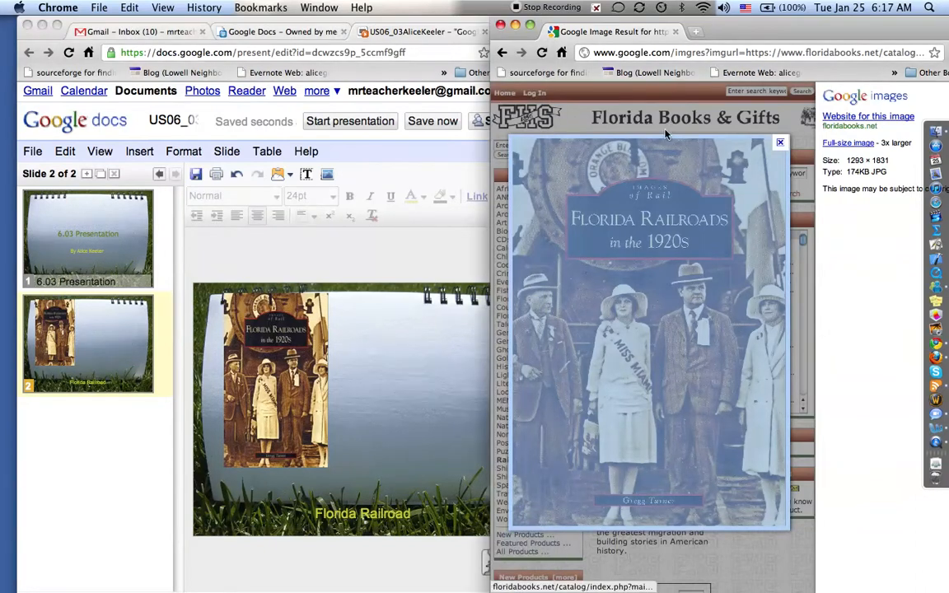
pyautogui.click(503, 52)
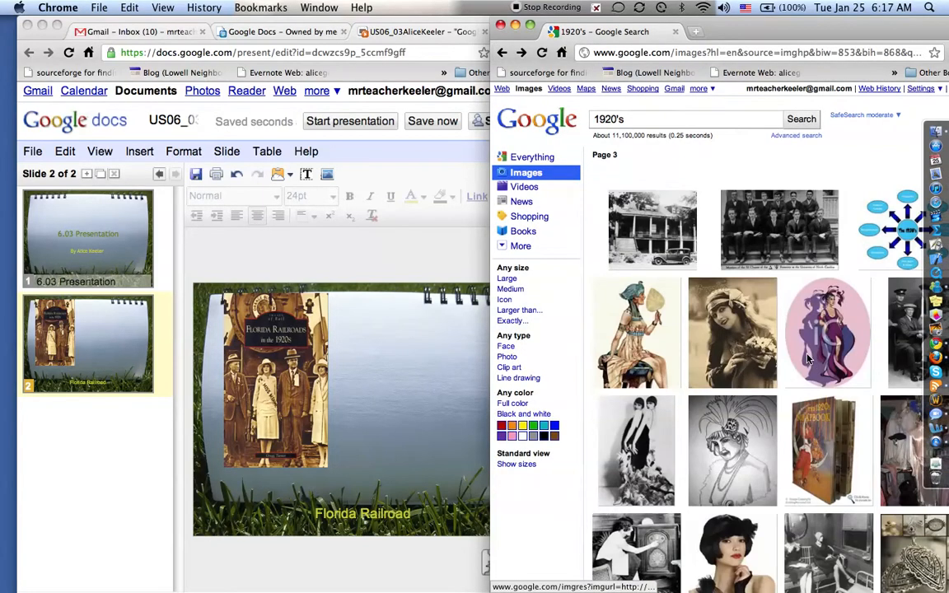
# Step: Drag the 1920s flapper fashion photo onto slide 2 and place it at the upper right
pyautogui.scroll(-10, 809, 359)
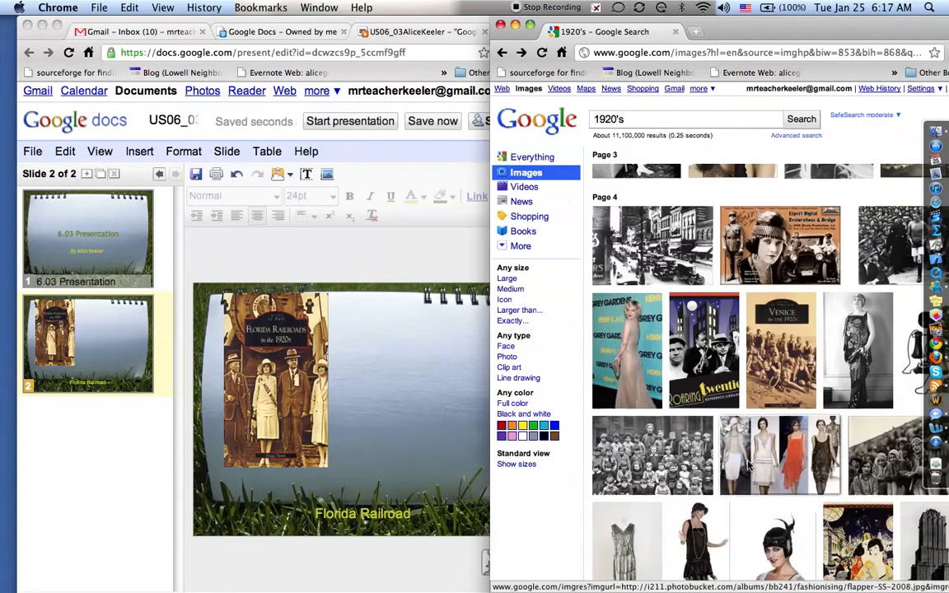
pyautogui.click(748, 466)
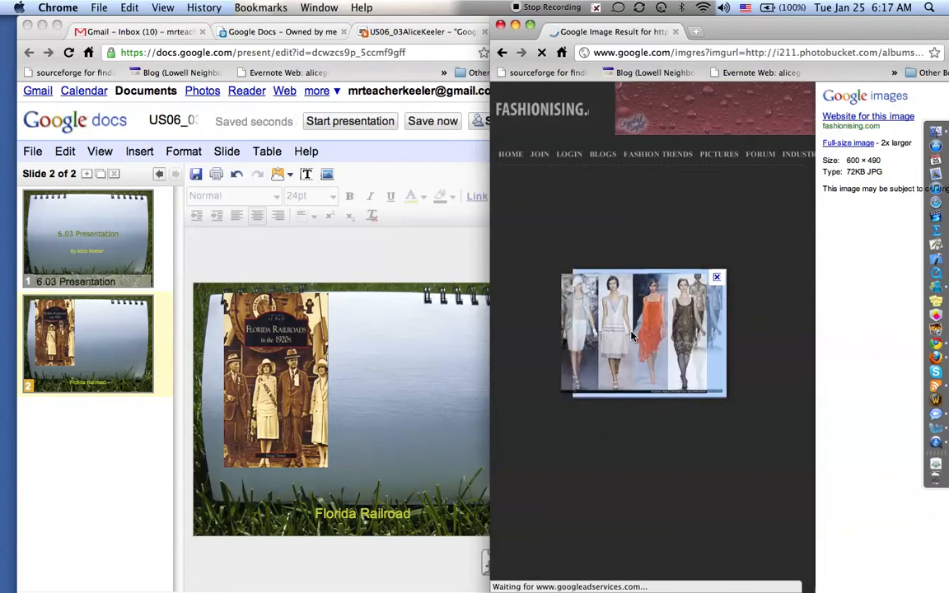
pyautogui.moveTo(625, 337); pyautogui.dragTo(433, 361)
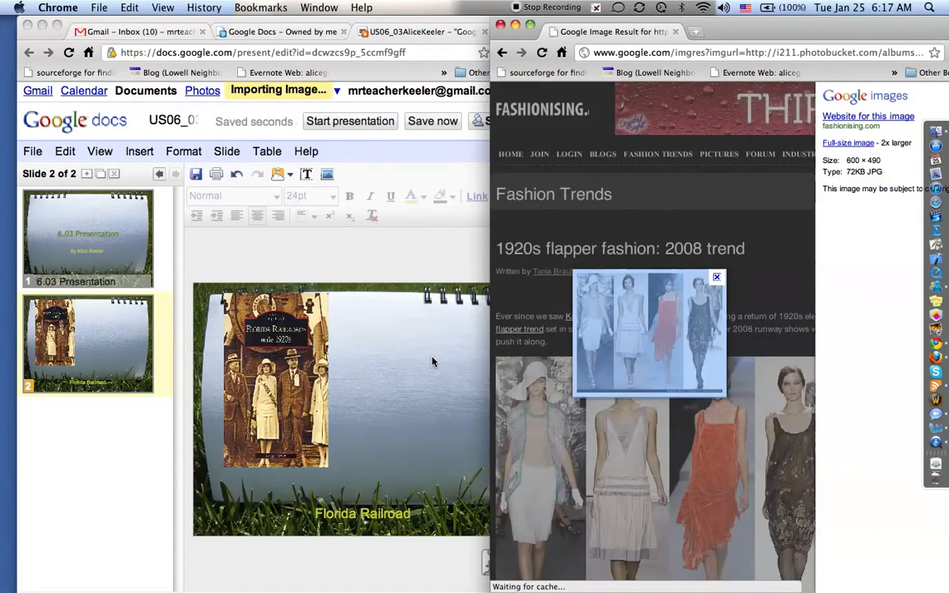
pyautogui.click(323, 338)
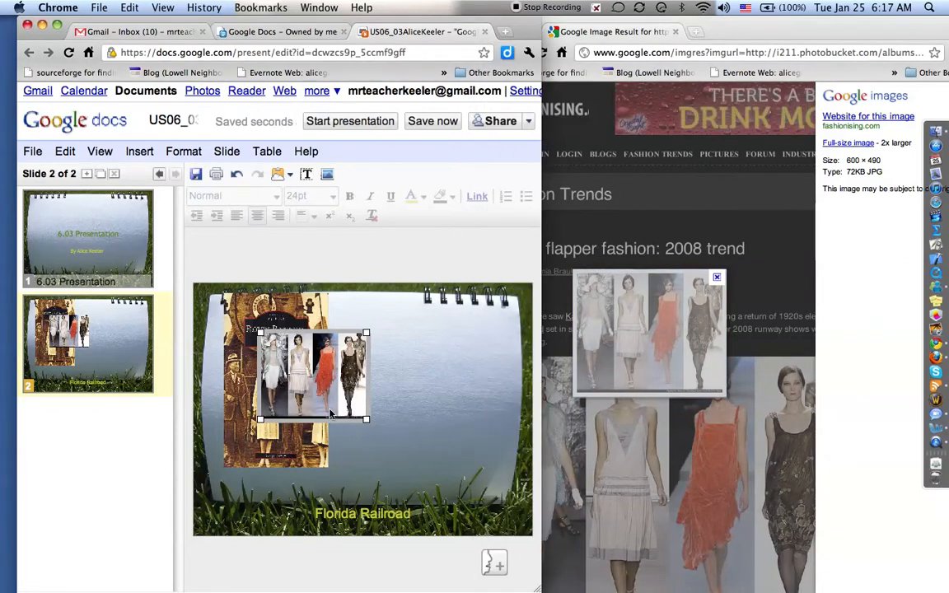
pyautogui.moveTo(323, 377); pyautogui.dragTo(453, 381)
pyautogui.click(418, 450)
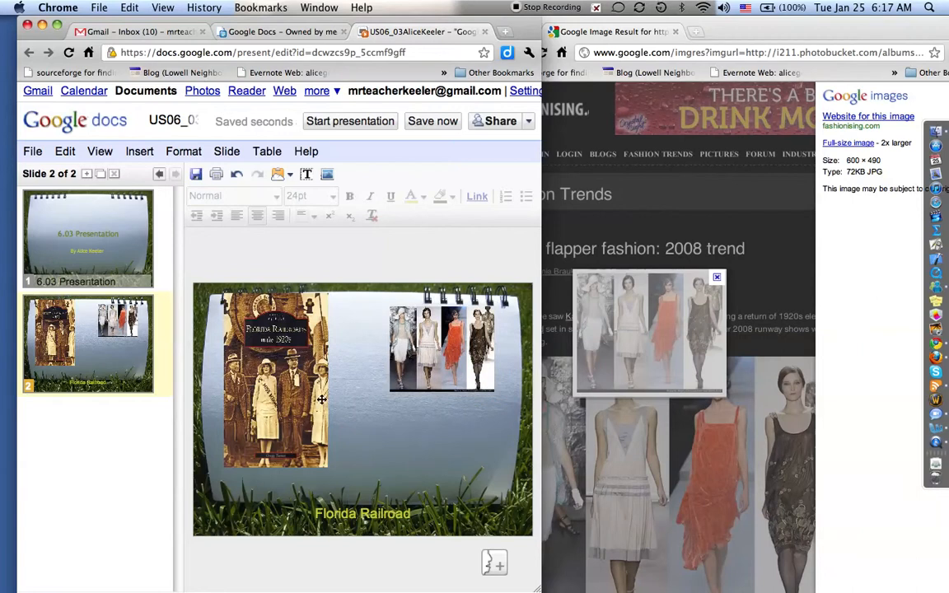
pyautogui.click(86, 175)
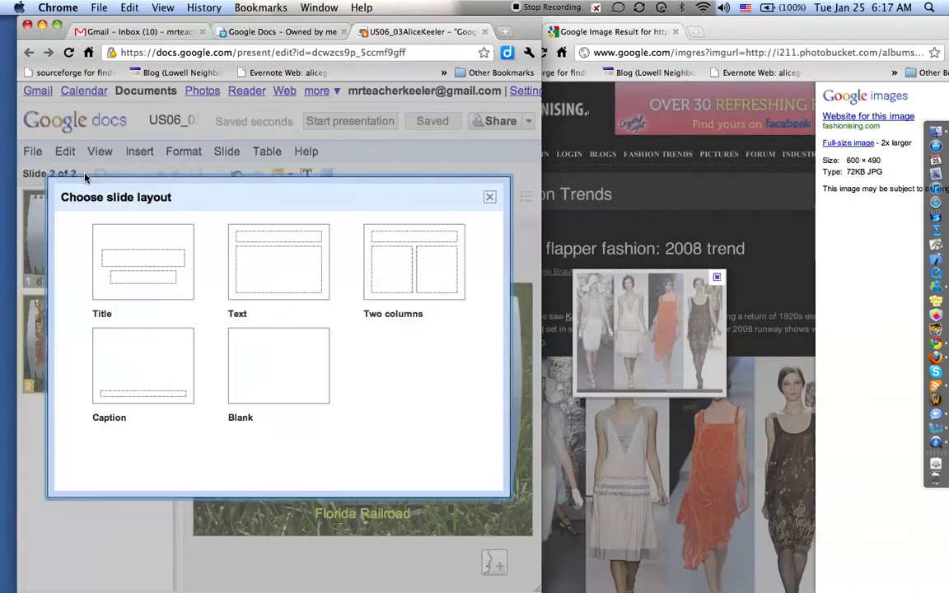
# Step: Add a blank third slide and return to the 1920's image search results
pyautogui.click(267, 385)
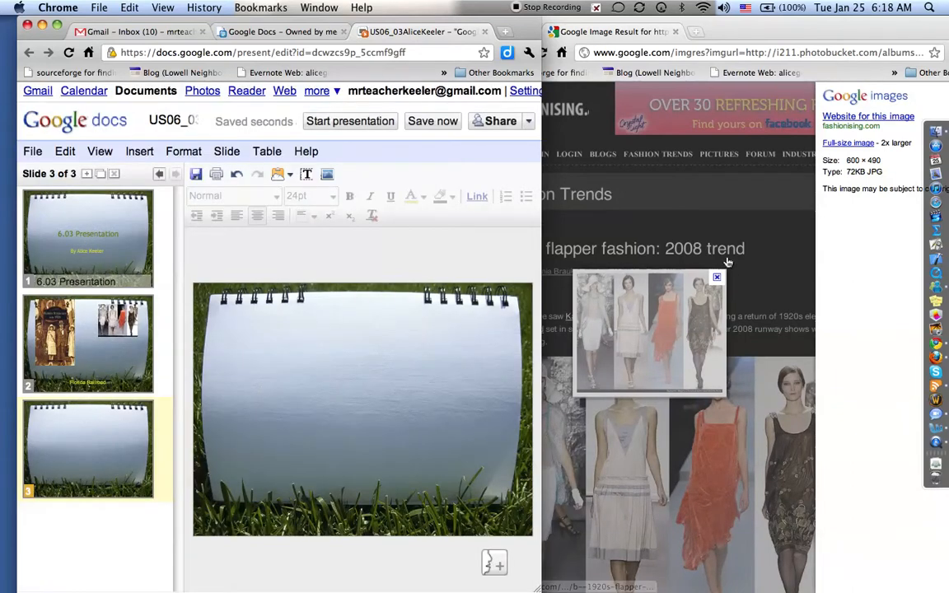
pyautogui.click(729, 199)
pyautogui.click(502, 52)
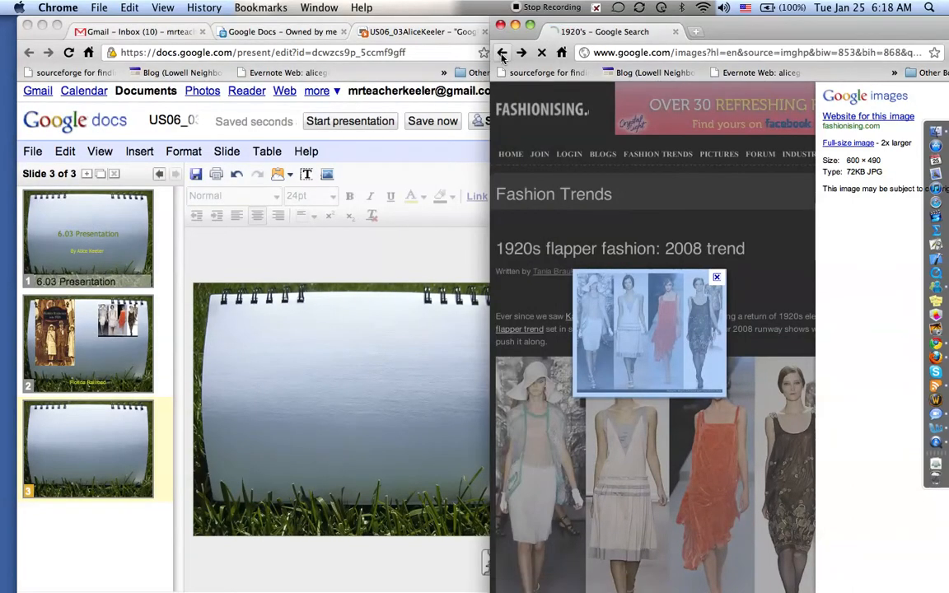
pyautogui.scroll(-20, 704, 342)
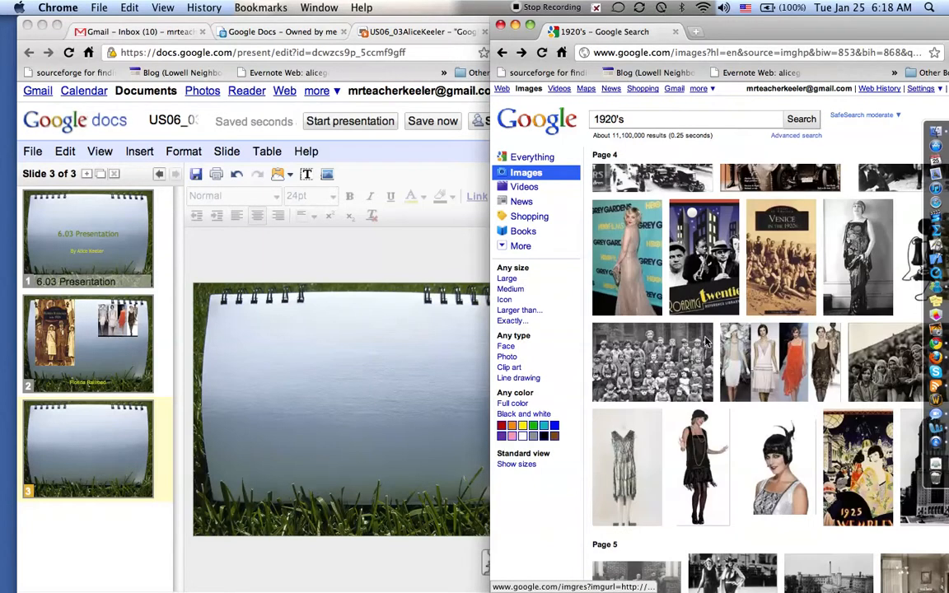
pyautogui.scroll(-10, 704, 342)
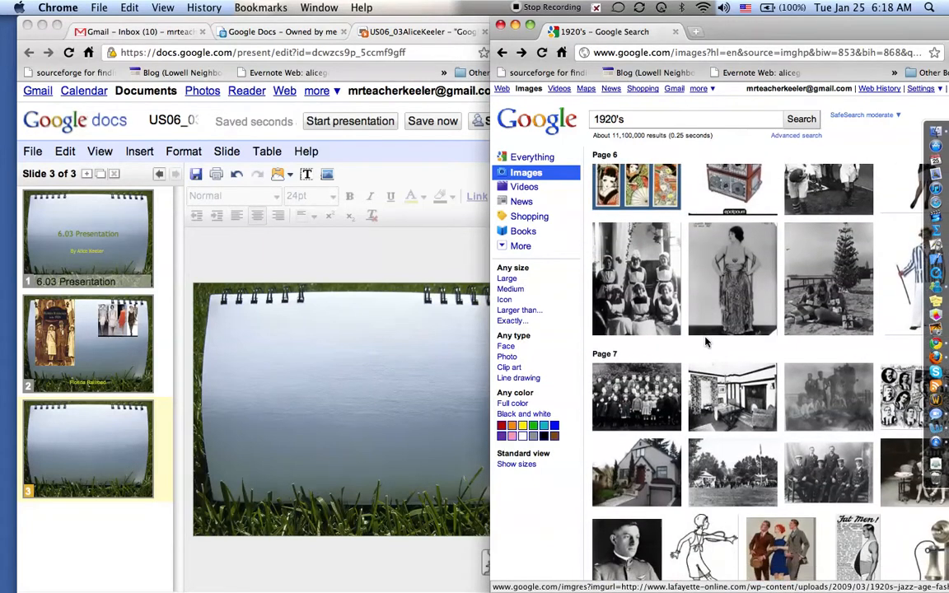
# Step: Place the 1920s dancer line drawing on slide 3, shrink it and shift it left
pyautogui.moveTo(693, 421)
pyautogui.mouseDown()
pyautogui.moveTo(432, 405)
pyautogui.moveTo(694, 420)
pyautogui.mouseUp()
pyautogui.click(720, 419)
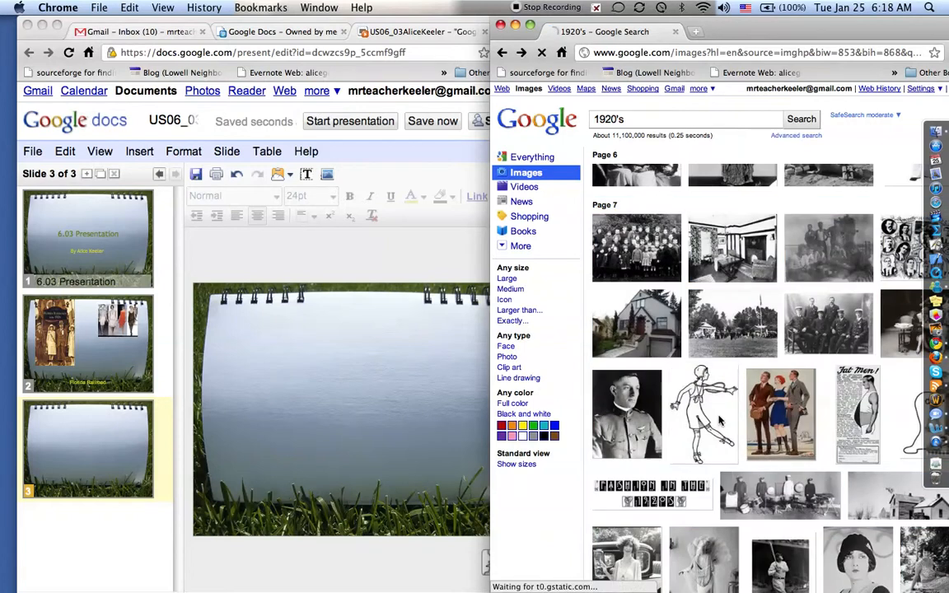
pyautogui.moveTo(659, 362); pyautogui.dragTo(394, 406)
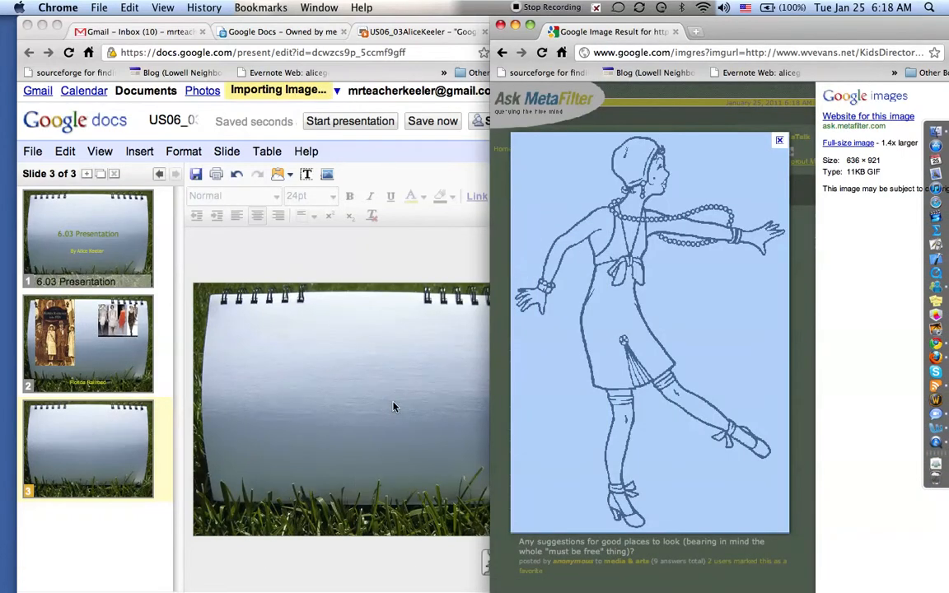
pyautogui.click(394, 422)
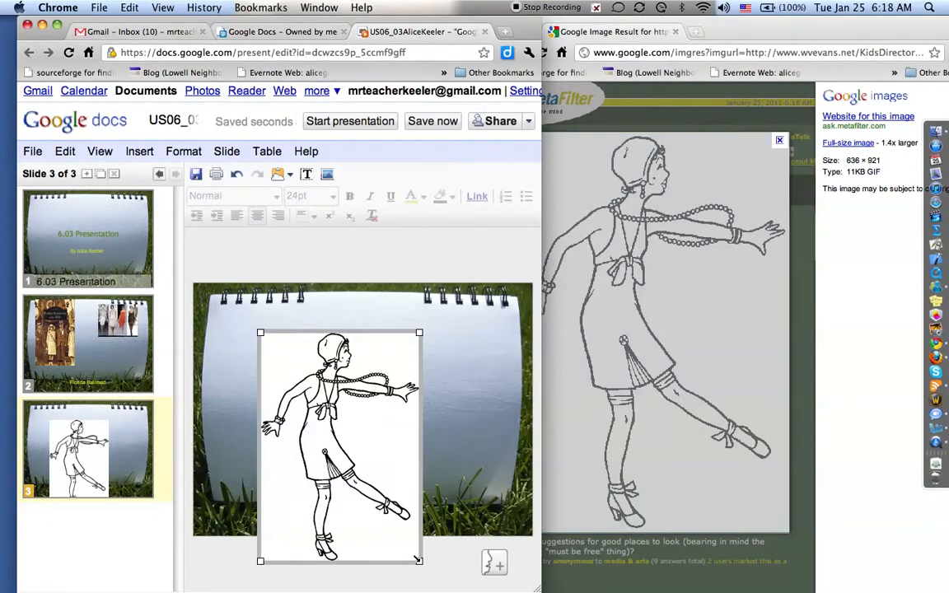
pyautogui.moveTo(419, 561); pyautogui.dragTo(359, 464)
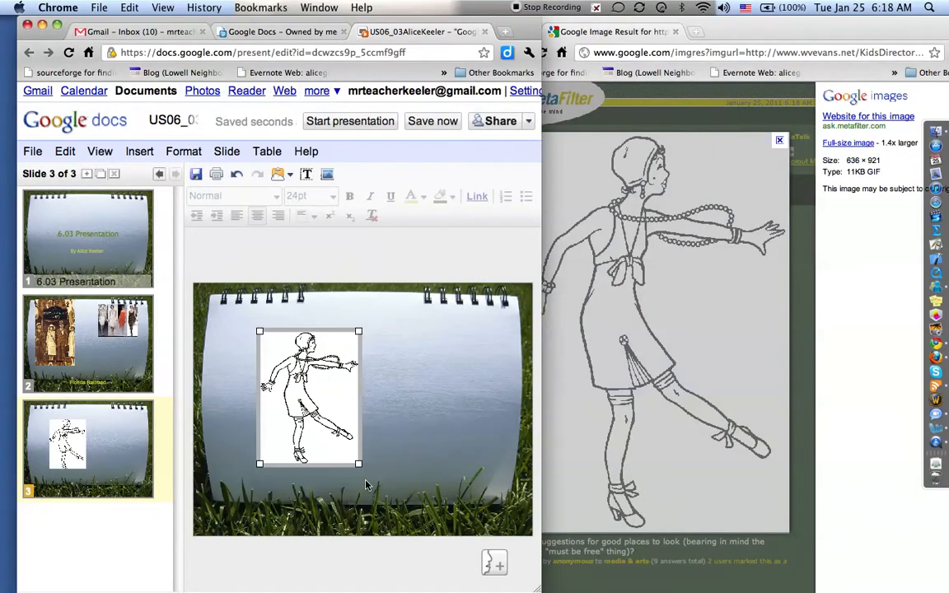
pyautogui.moveTo(301, 419); pyautogui.dragTo(285, 419)
pyautogui.click(376, 421)
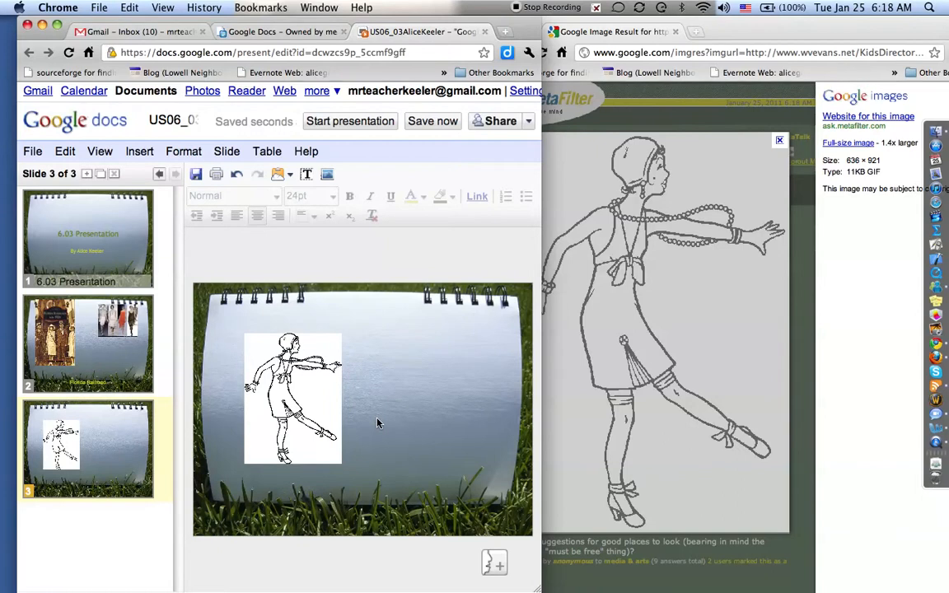
# Step: Add a text box reading 'Here is my tex' beside the dancer drawing
pyautogui.click(306, 175)
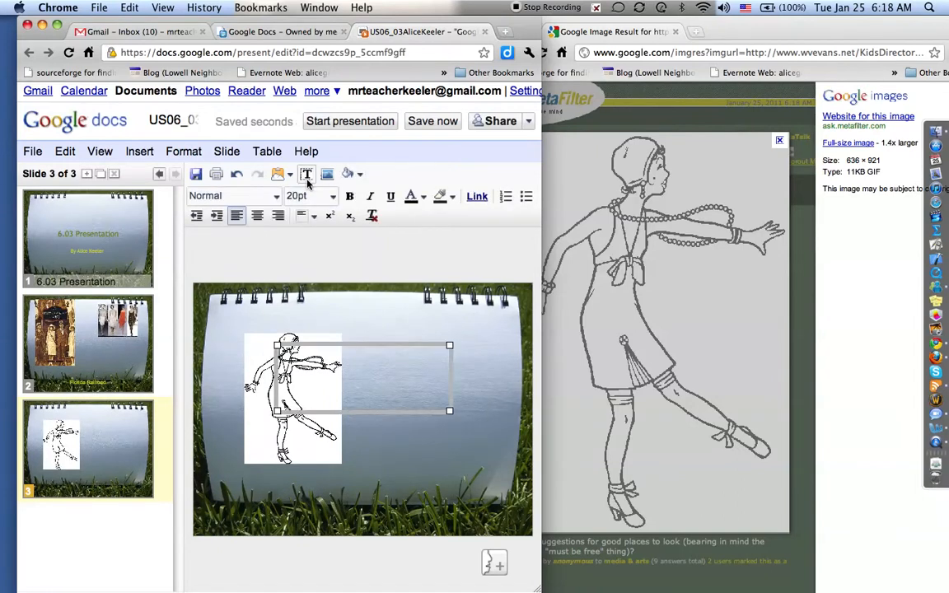
pyautogui.write('Here')
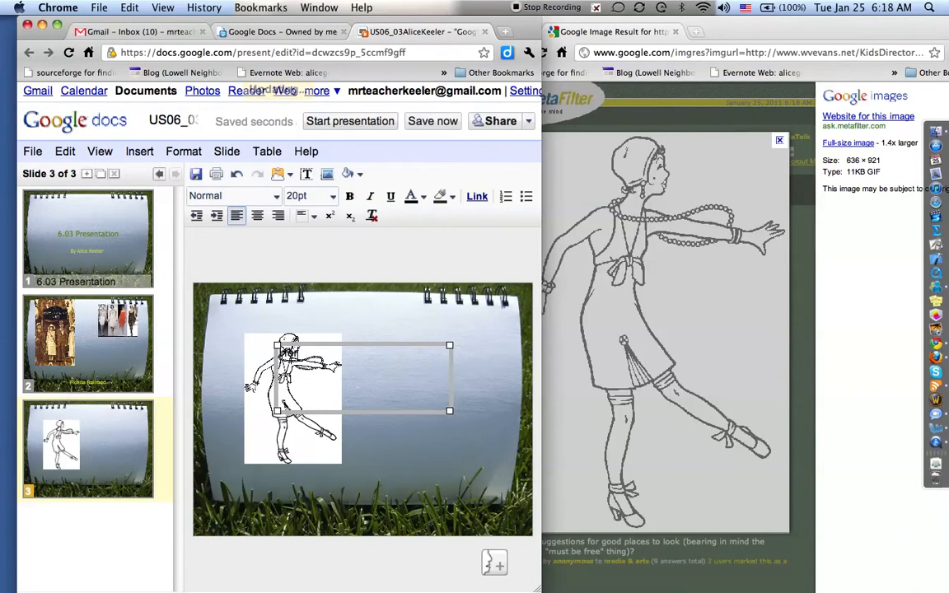
pyautogui.write(' is my text')
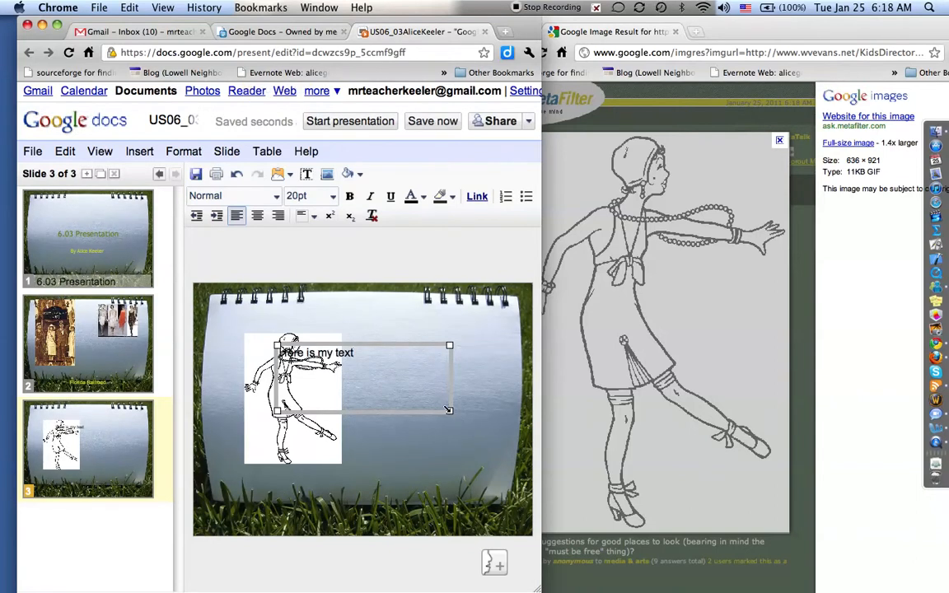
pyautogui.moveTo(448, 409); pyautogui.dragTo(369, 393)
pyautogui.moveTo(411, 349); pyautogui.dragTo(410, 350)
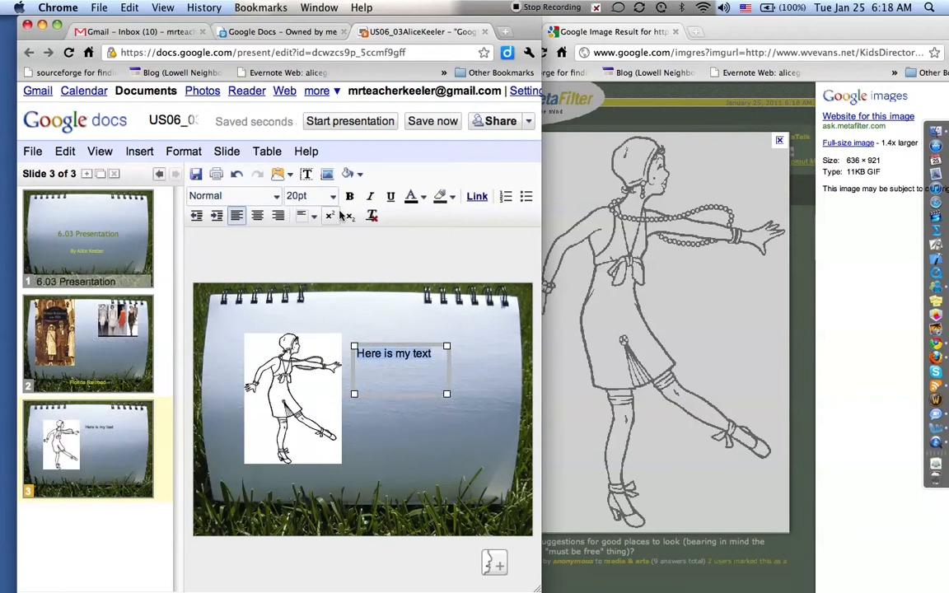
# Step: Format the caption yellow, bold and 26pt
pyautogui.click(416, 196)
pyautogui.click(446, 241)
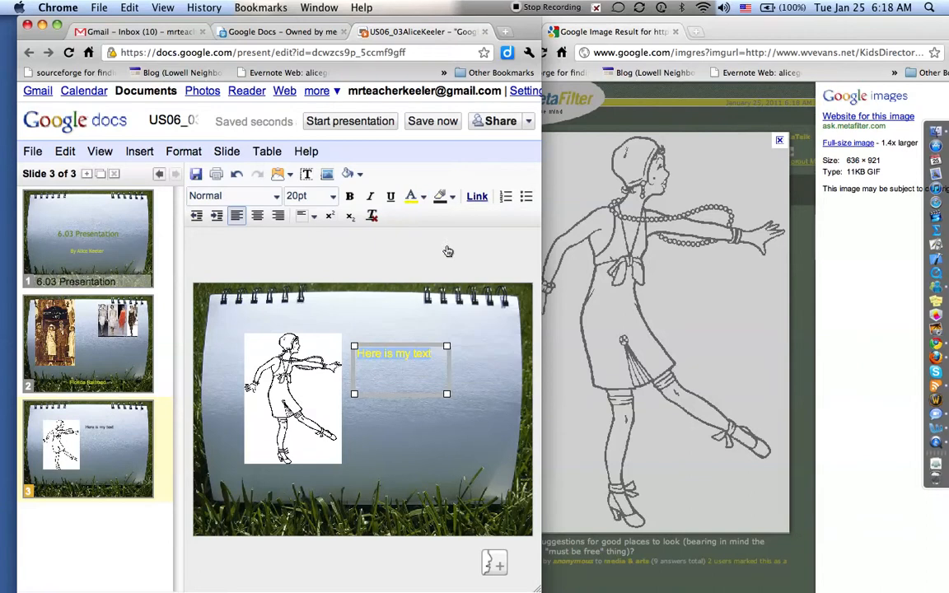
pyautogui.click(351, 196)
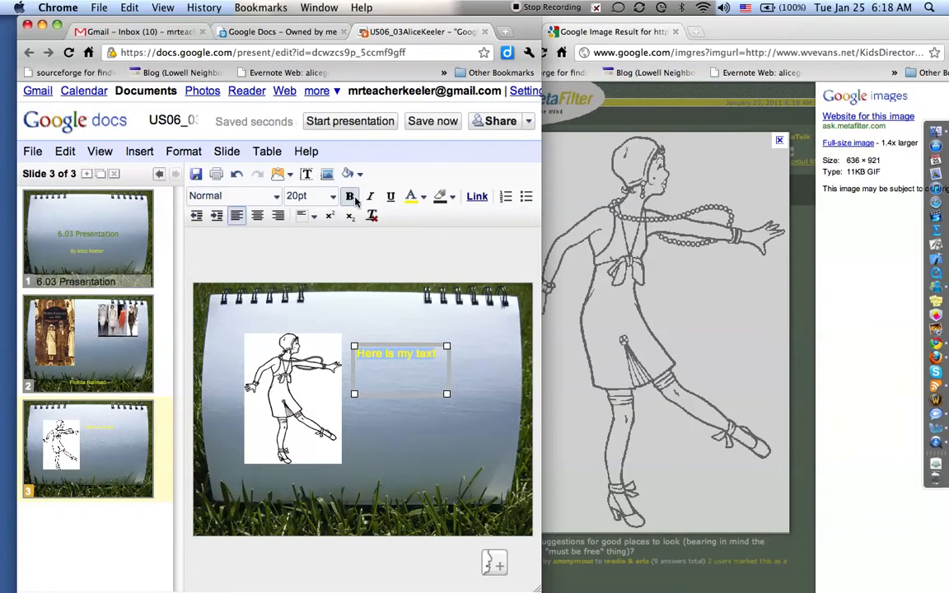
pyautogui.click(313, 196)
pyautogui.click(319, 366)
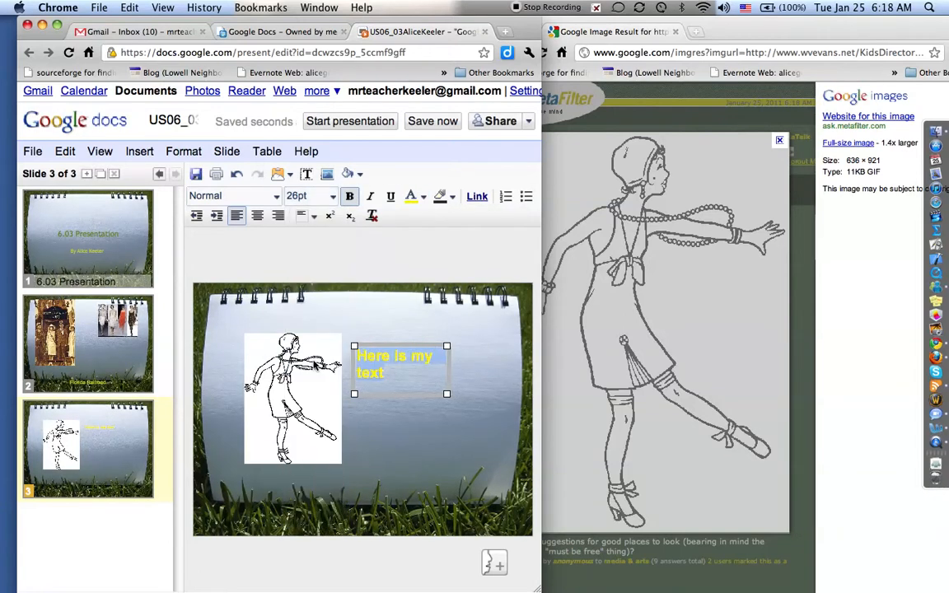
pyautogui.click(403, 445)
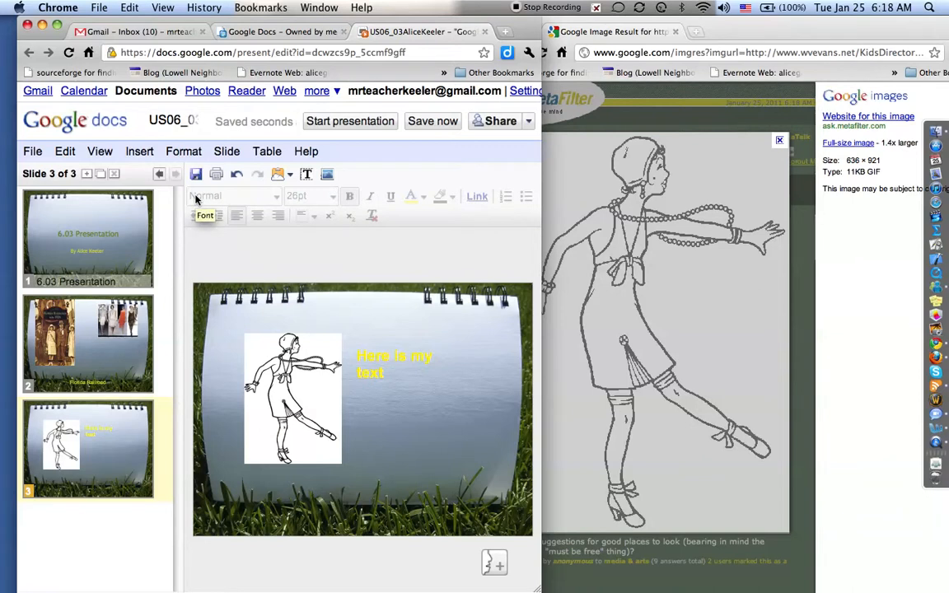
# Step: Widen the browser window to show the whole slide and save the presentation
pyautogui.click(58, 26)
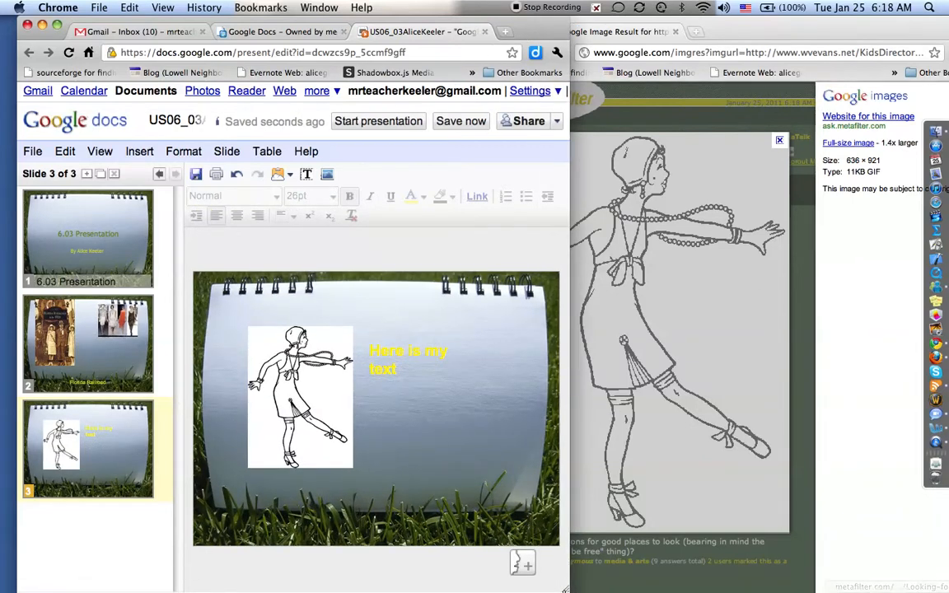
pyautogui.moveTo(566, 590); pyautogui.dragTo(876, 589)
pyautogui.click(769, 123)
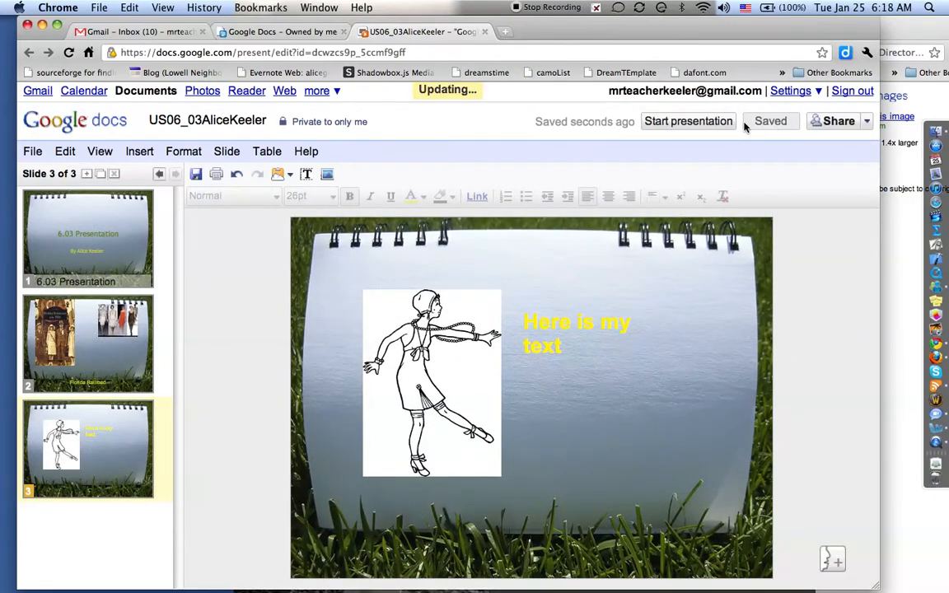
pyautogui.click(708, 122)
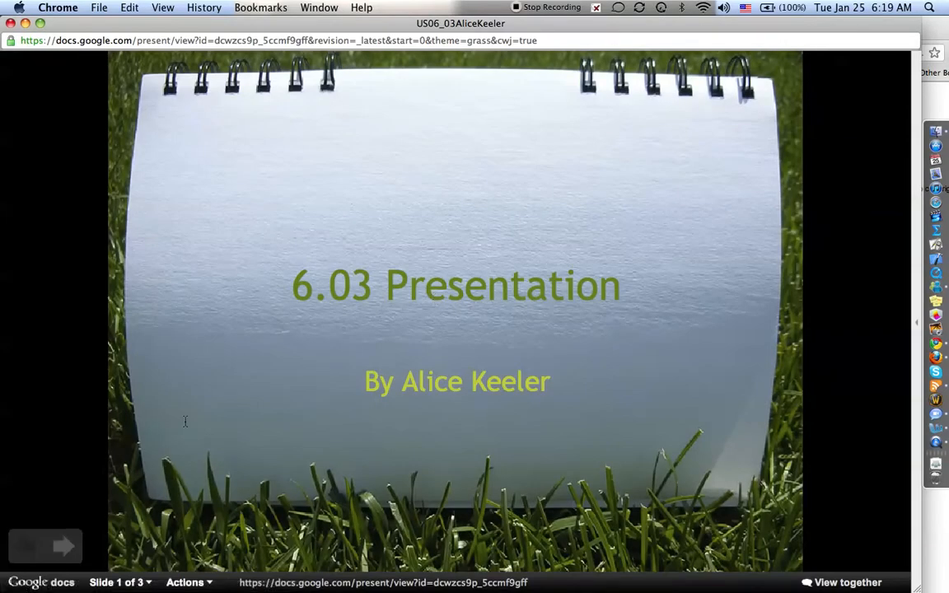
pyautogui.click(65, 548)
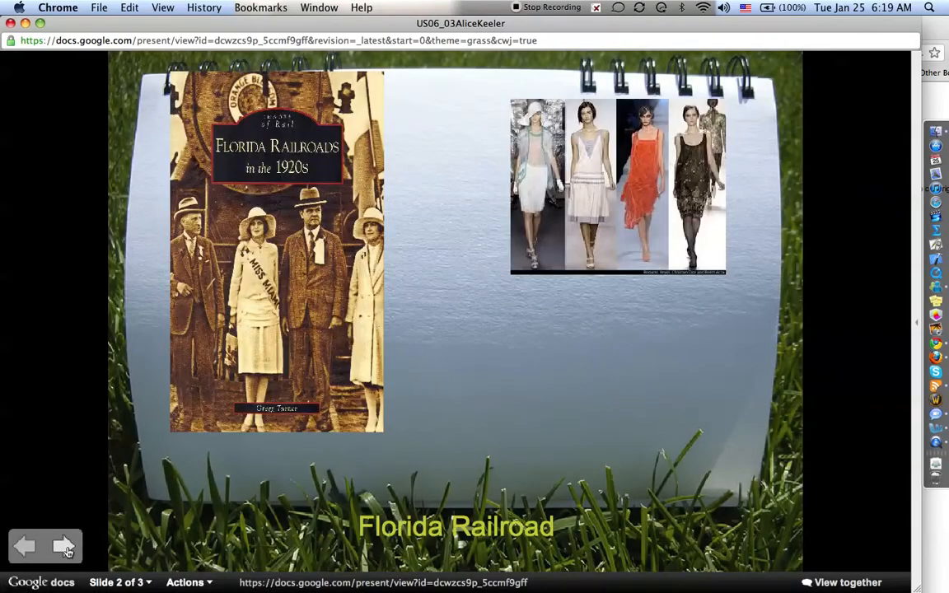
pyautogui.click(66, 548)
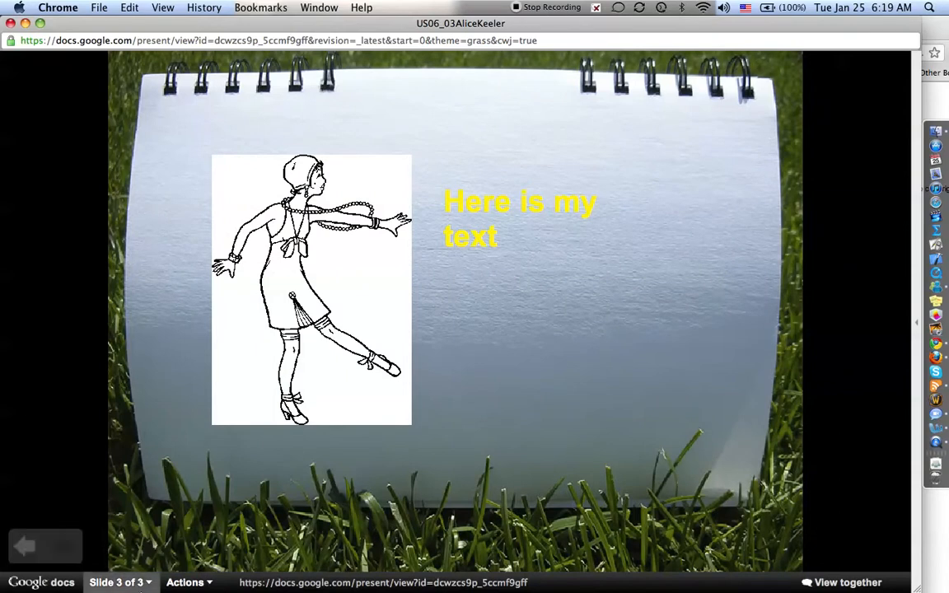
pyautogui.click(188, 583)
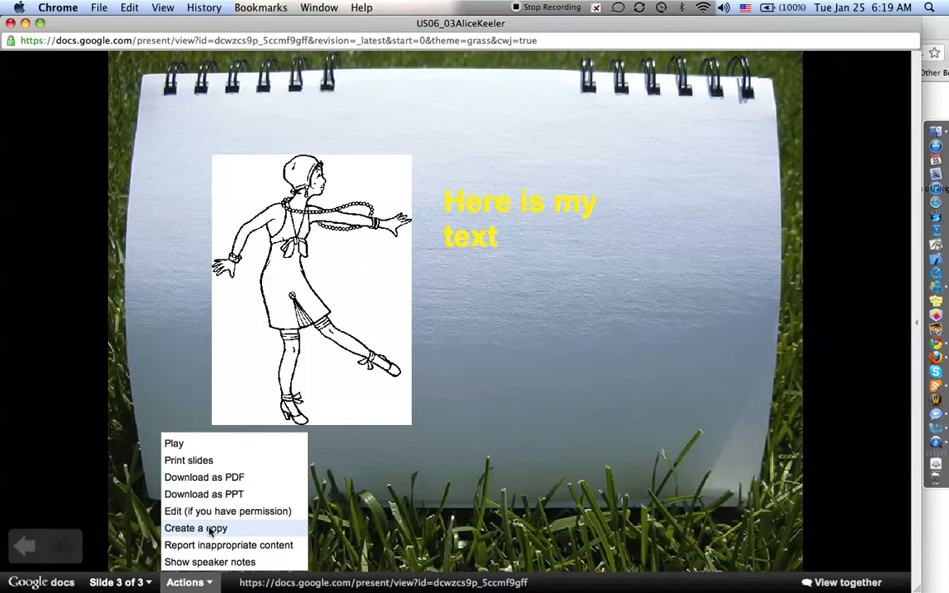
pyautogui.click(210, 584)
pyautogui.click(26, 549)
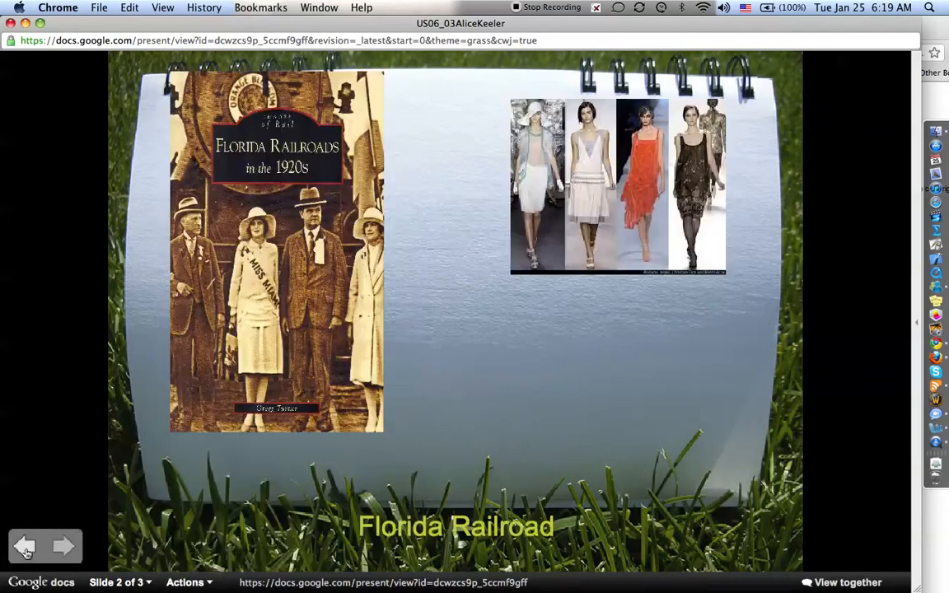
pyautogui.click(218, 508)
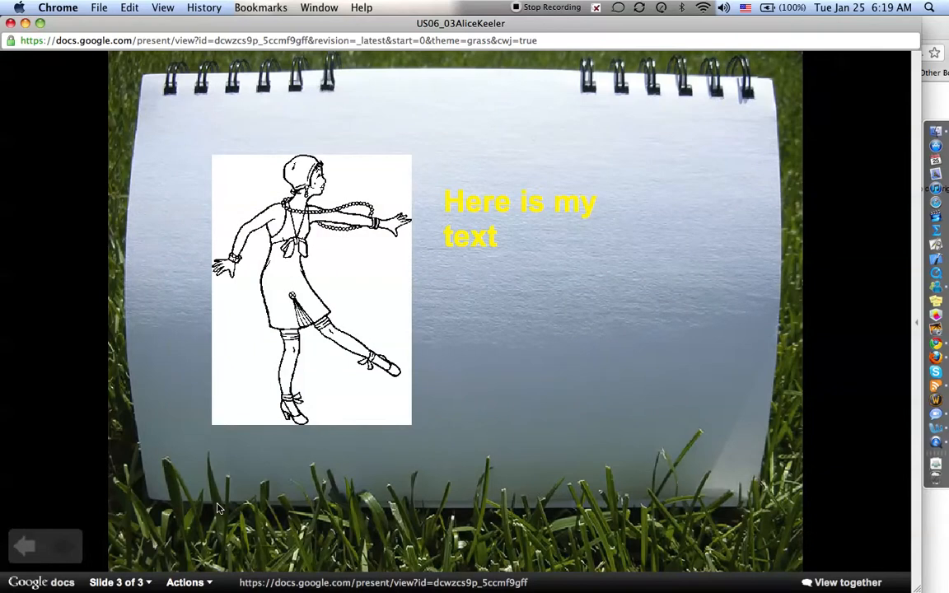
pyautogui.click(218, 508)
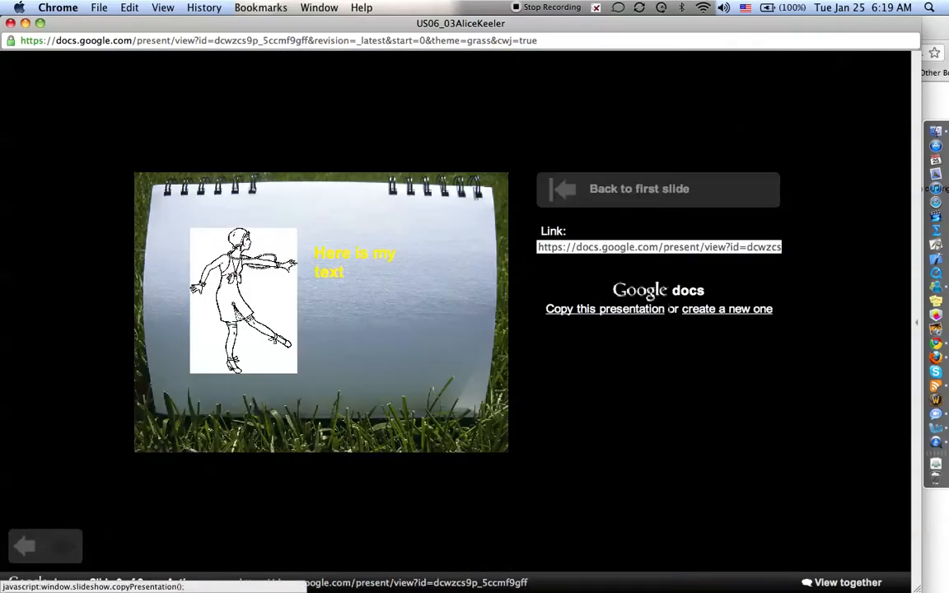
pyautogui.press('super+w')
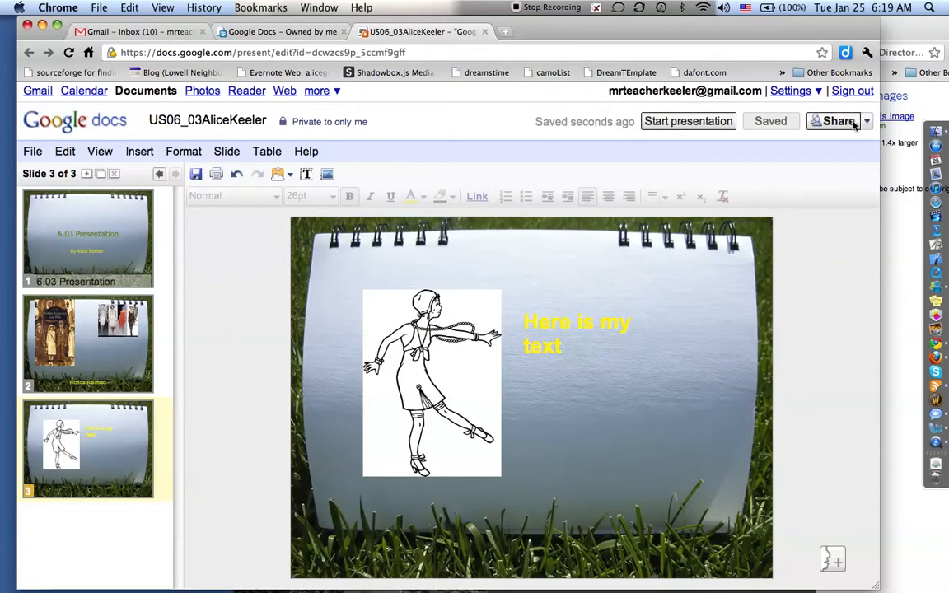
# Step: Publish the presentation to the web via Publish / embed and copy its link
pyautogui.click(866, 121)
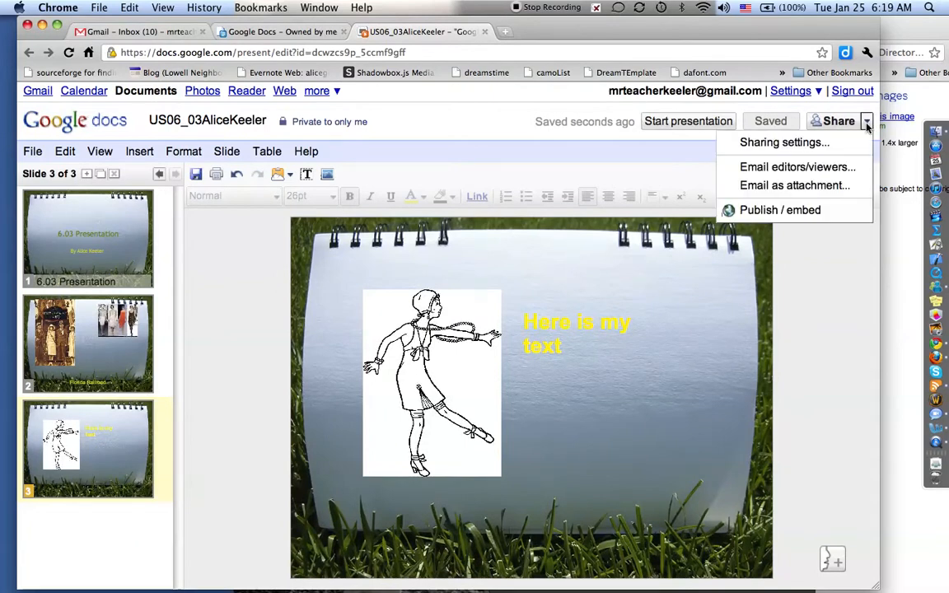
pyautogui.click(807, 212)
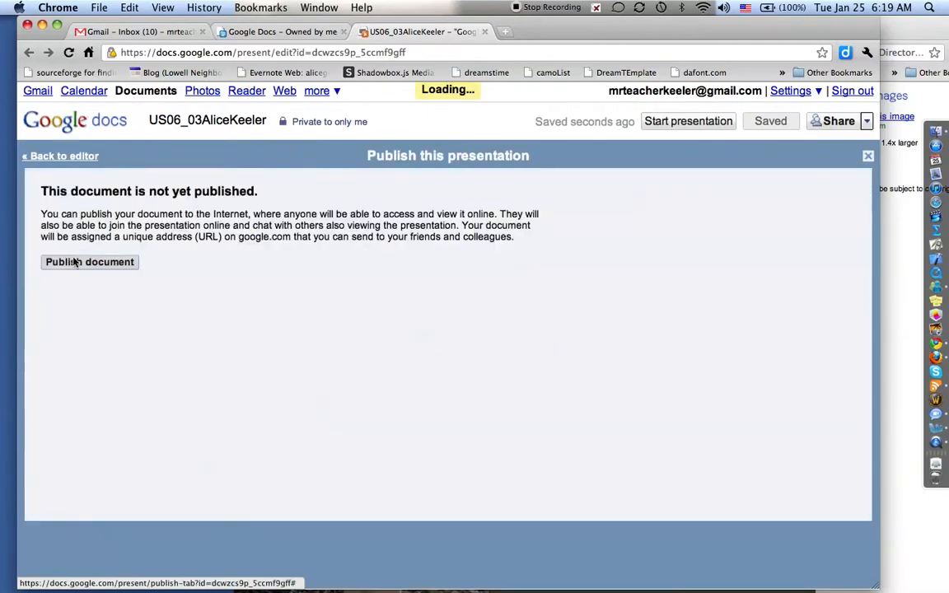
pyautogui.click(75, 262)
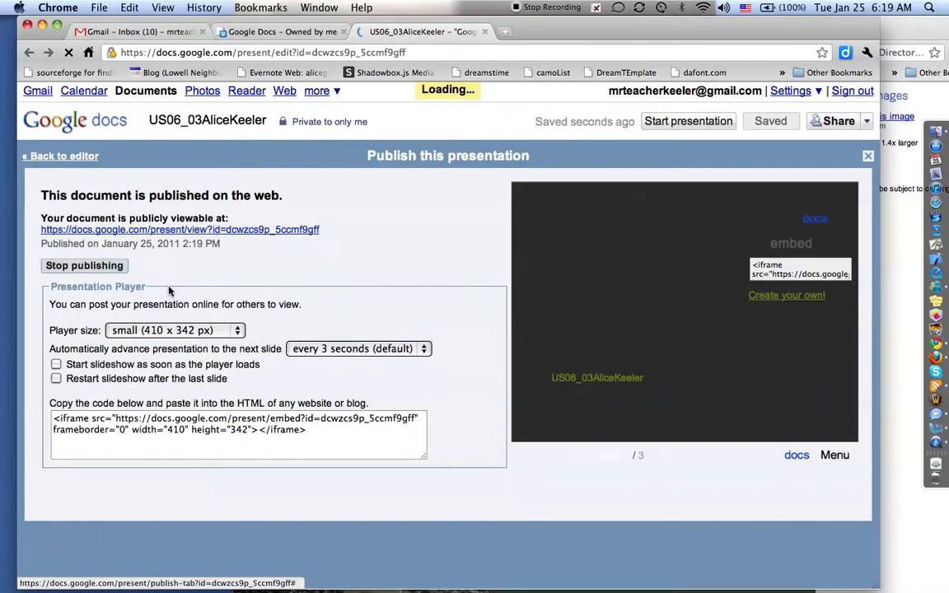
pyautogui.rightClick(209, 233)
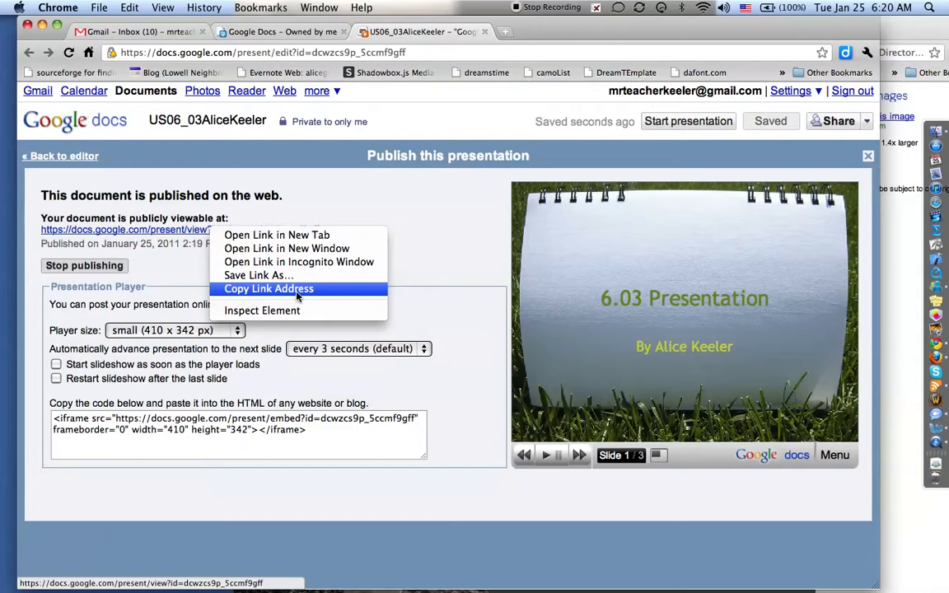
pyautogui.click(343, 290)
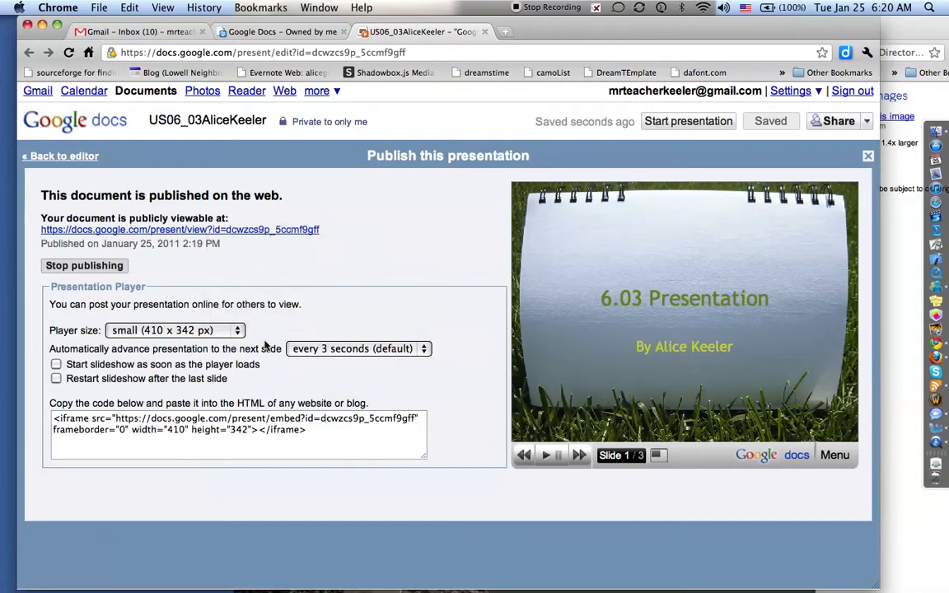
# Step: Set the large 700 x 559 player, keep 3-second auto-advance, and select the embed code
pyautogui.click(236, 330)
pyautogui.click(223, 354)
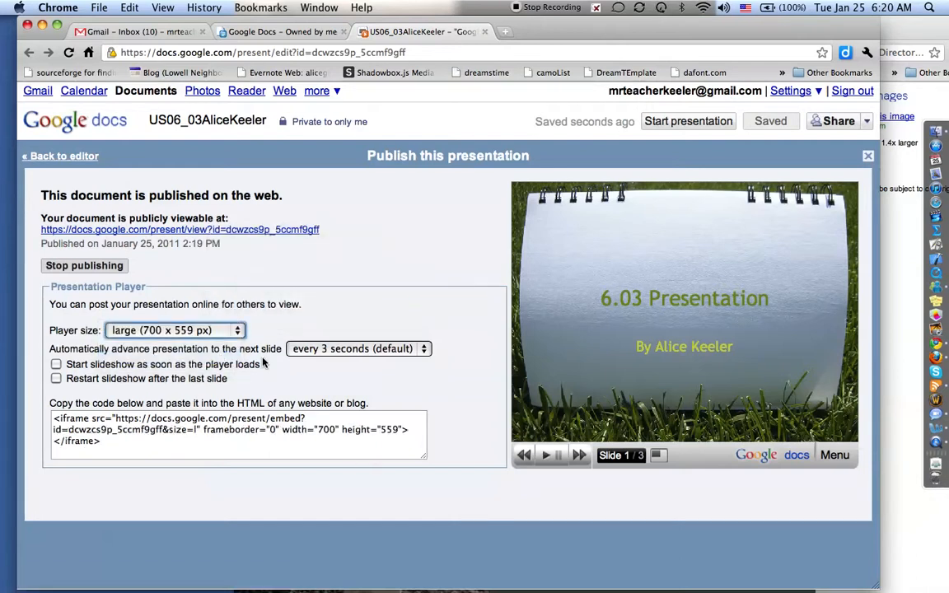
pyautogui.click(340, 349)
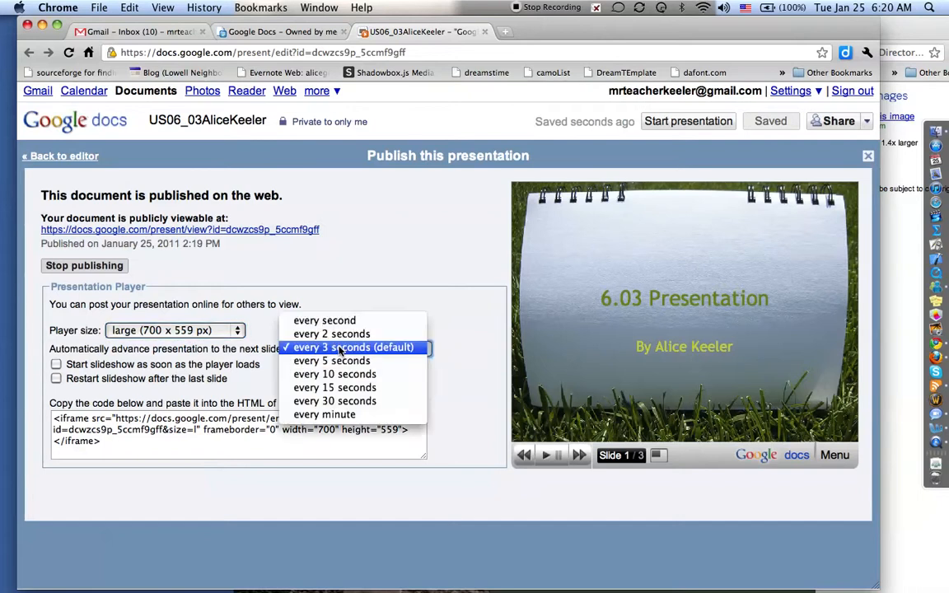
pyautogui.click(339, 349)
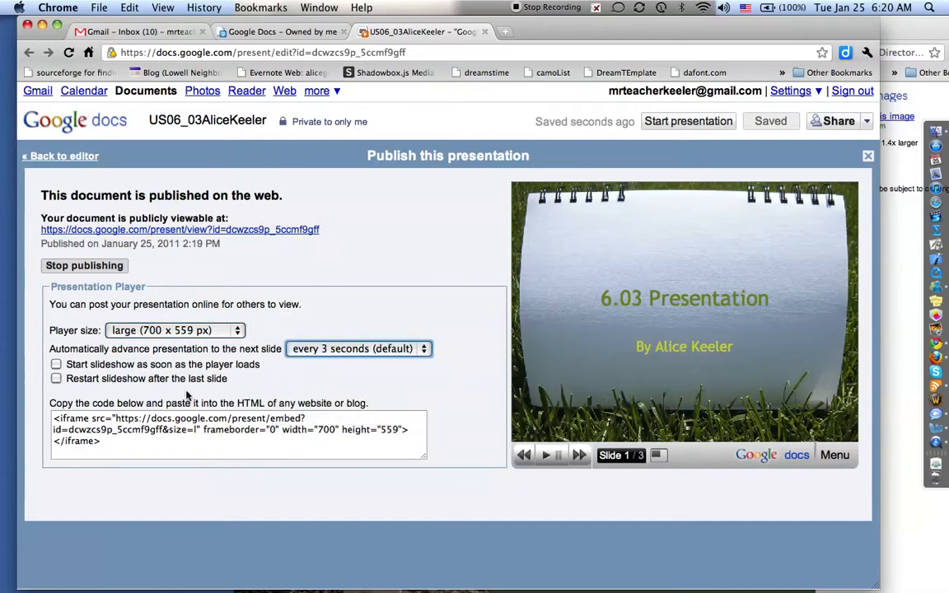
pyautogui.click(57, 422)
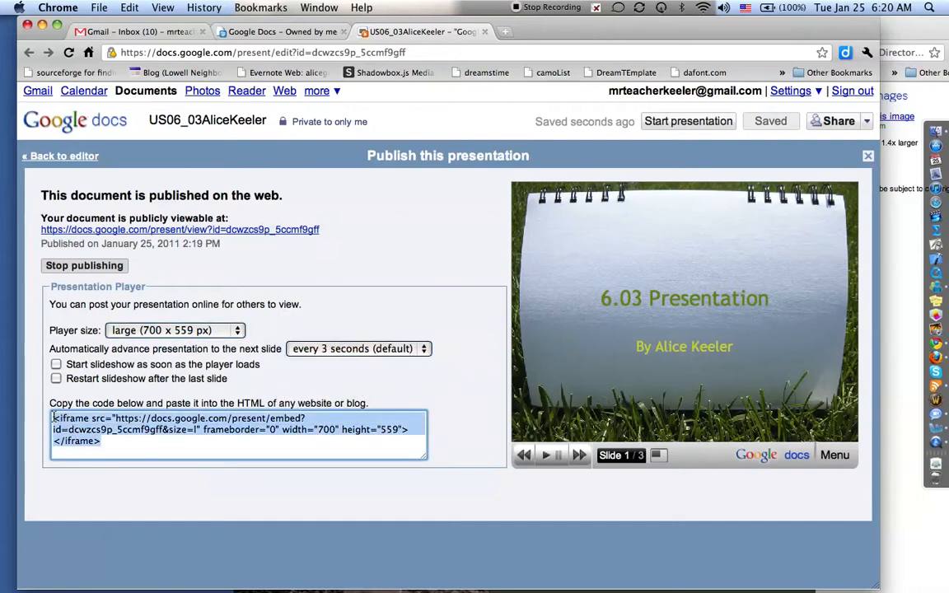